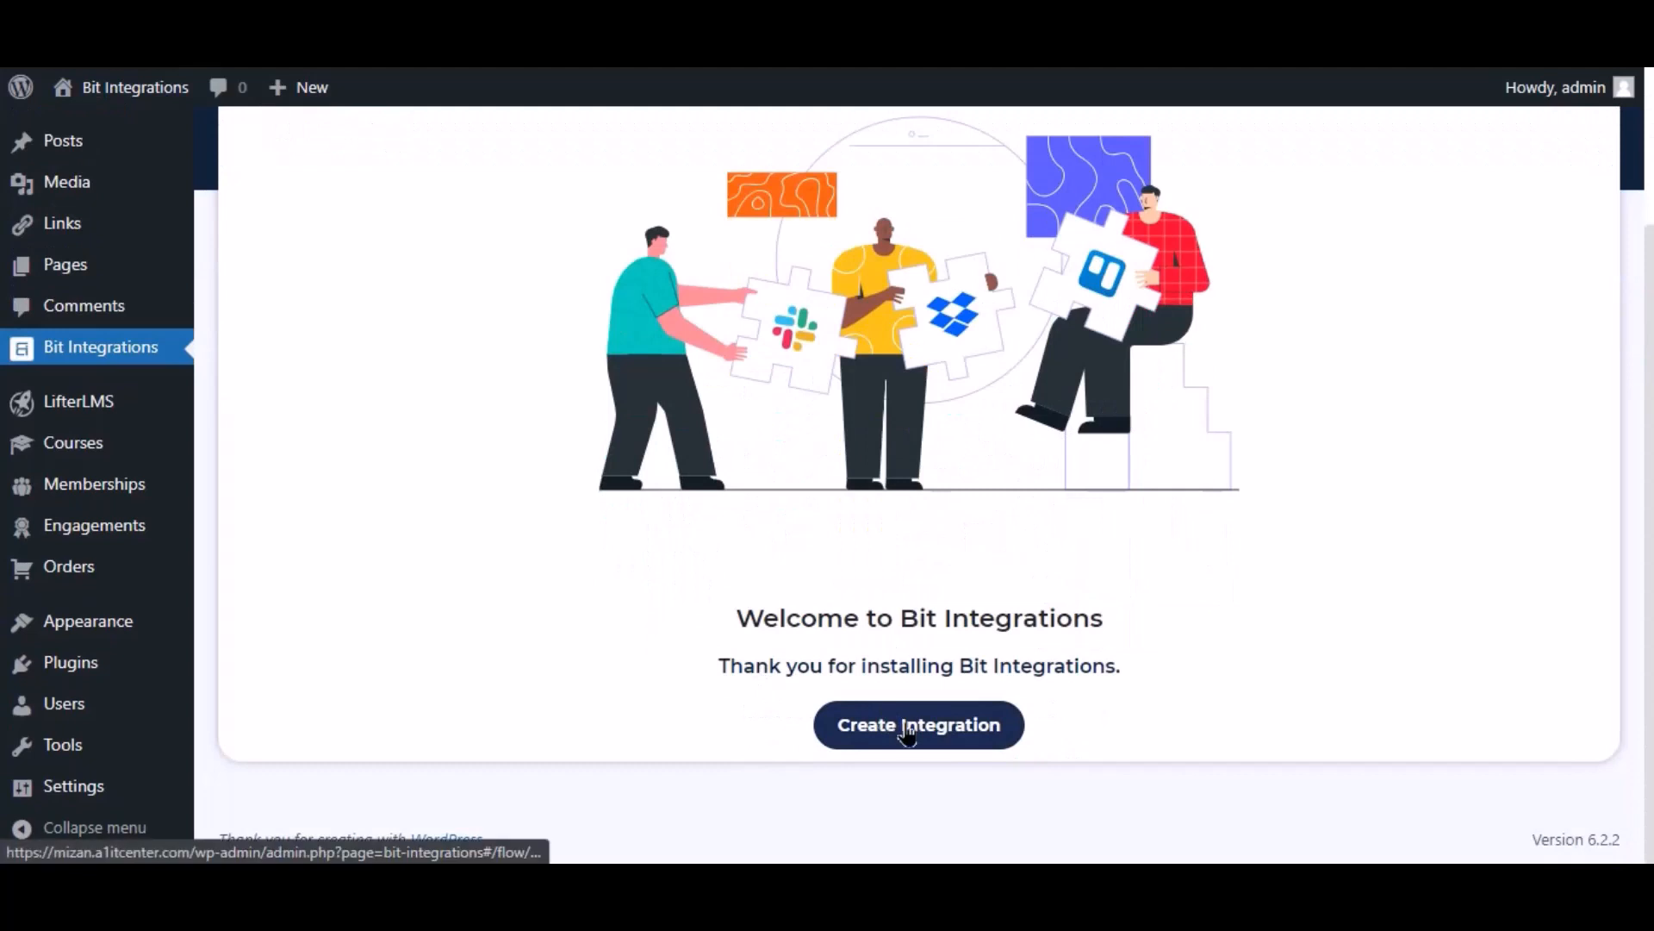
Step: Create an integration triggered by LifterLMS 'A user enroll in a course' for Any Course
left_click(892, 722)
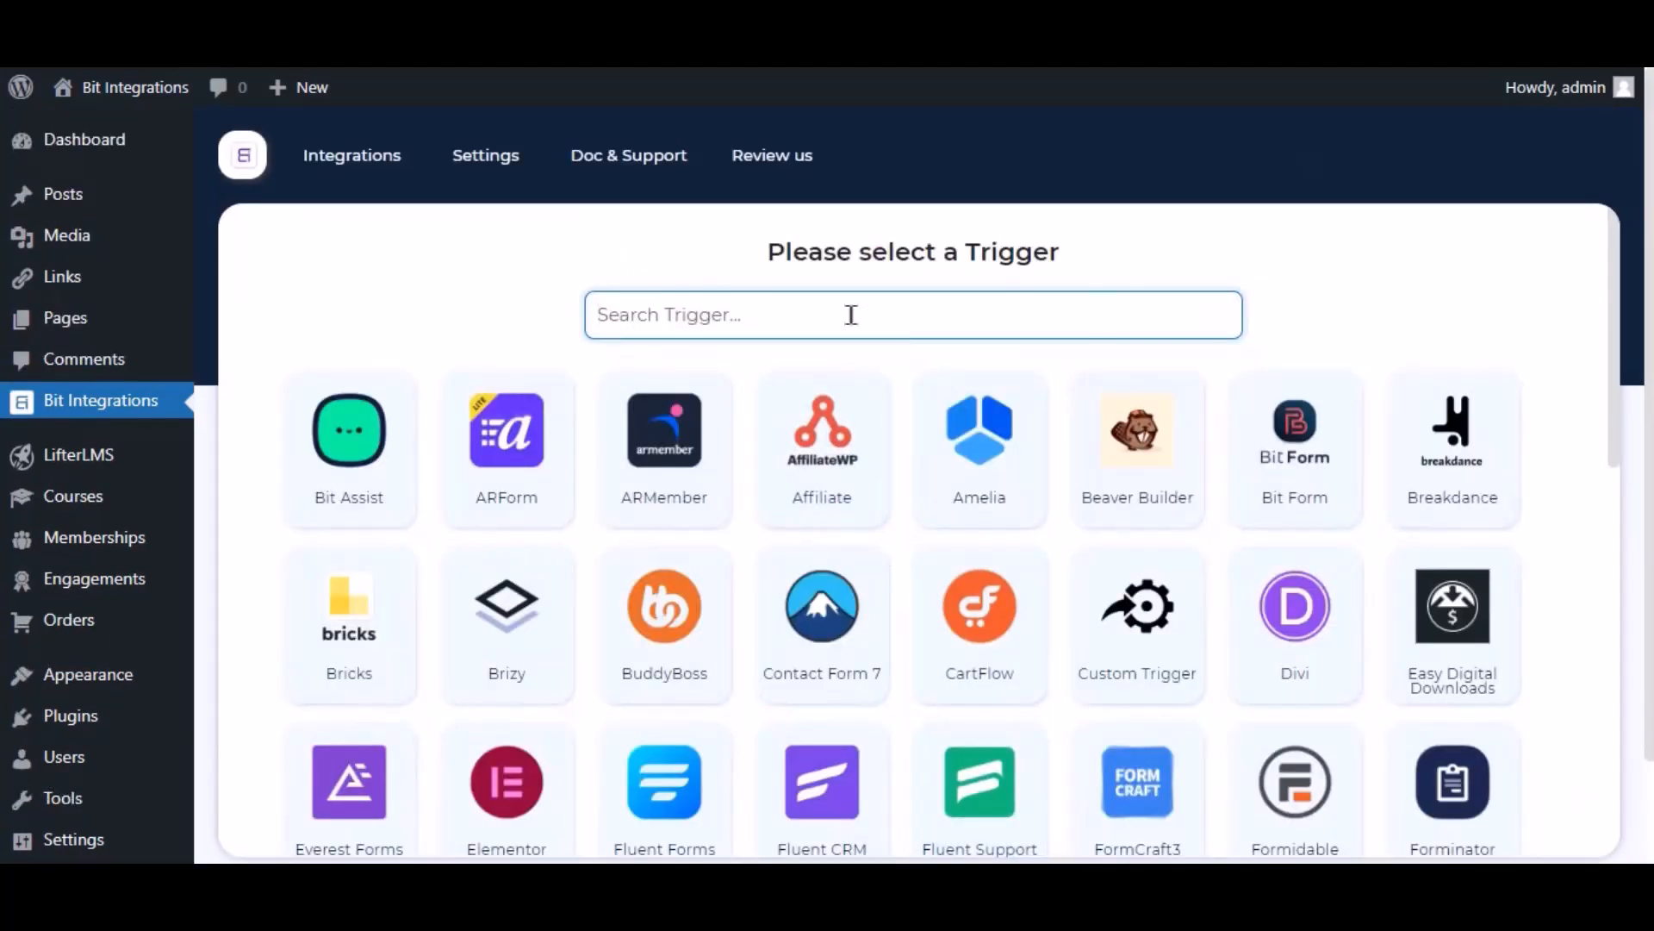
type("lifter")
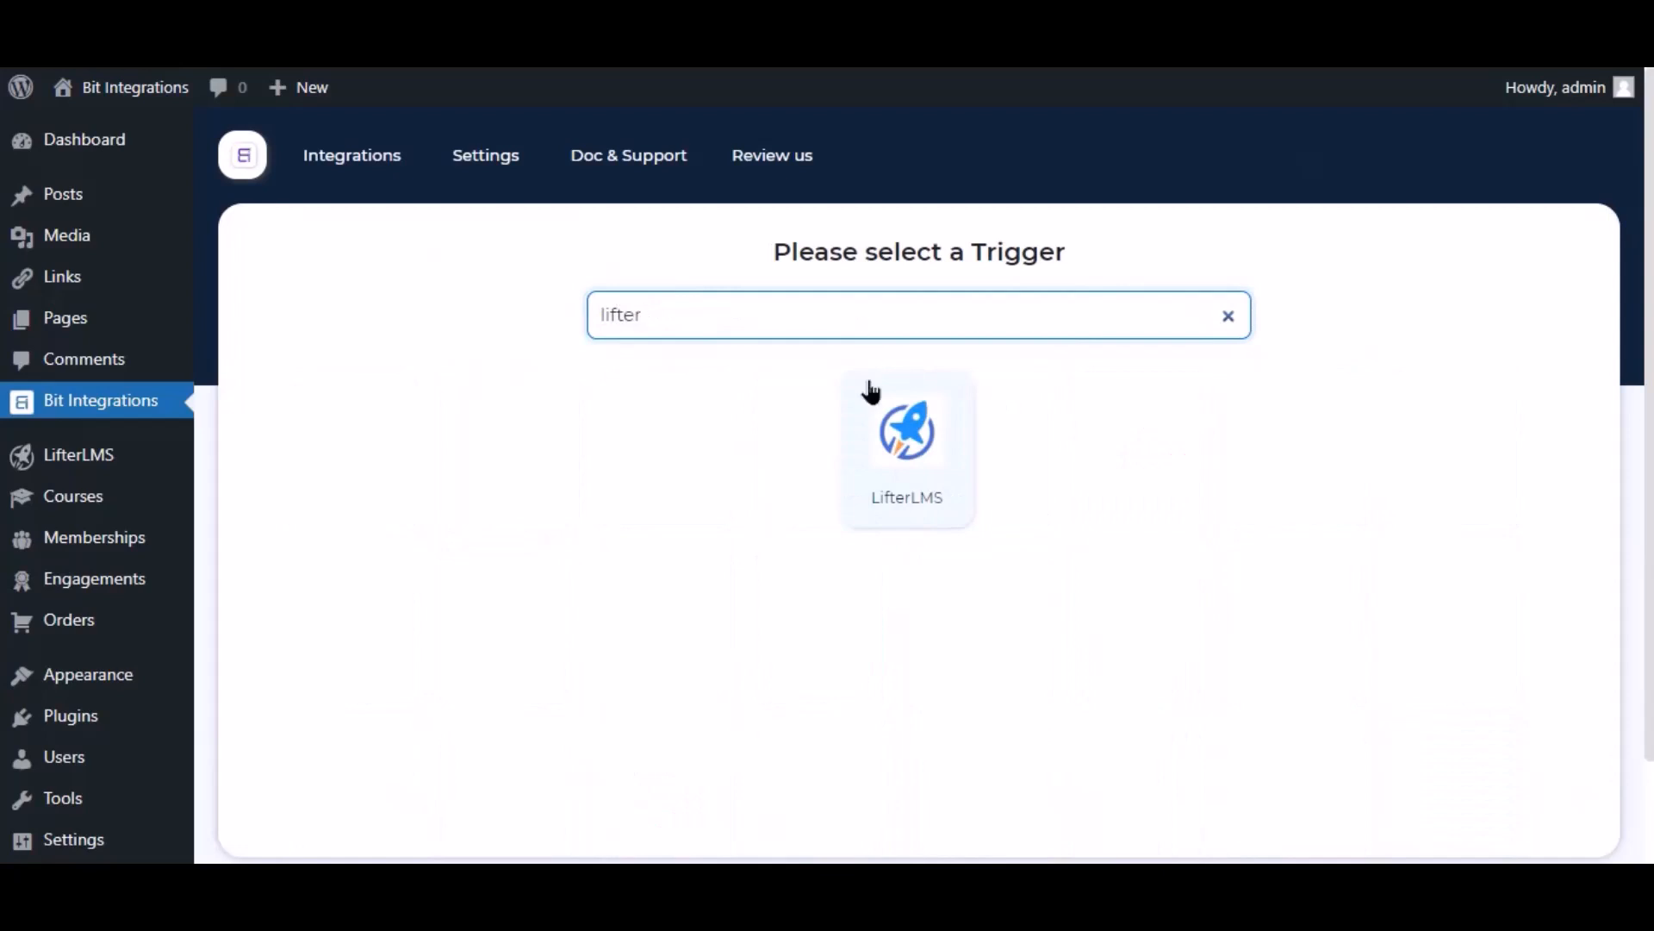
left_click(879, 413)
left_click(884, 609)
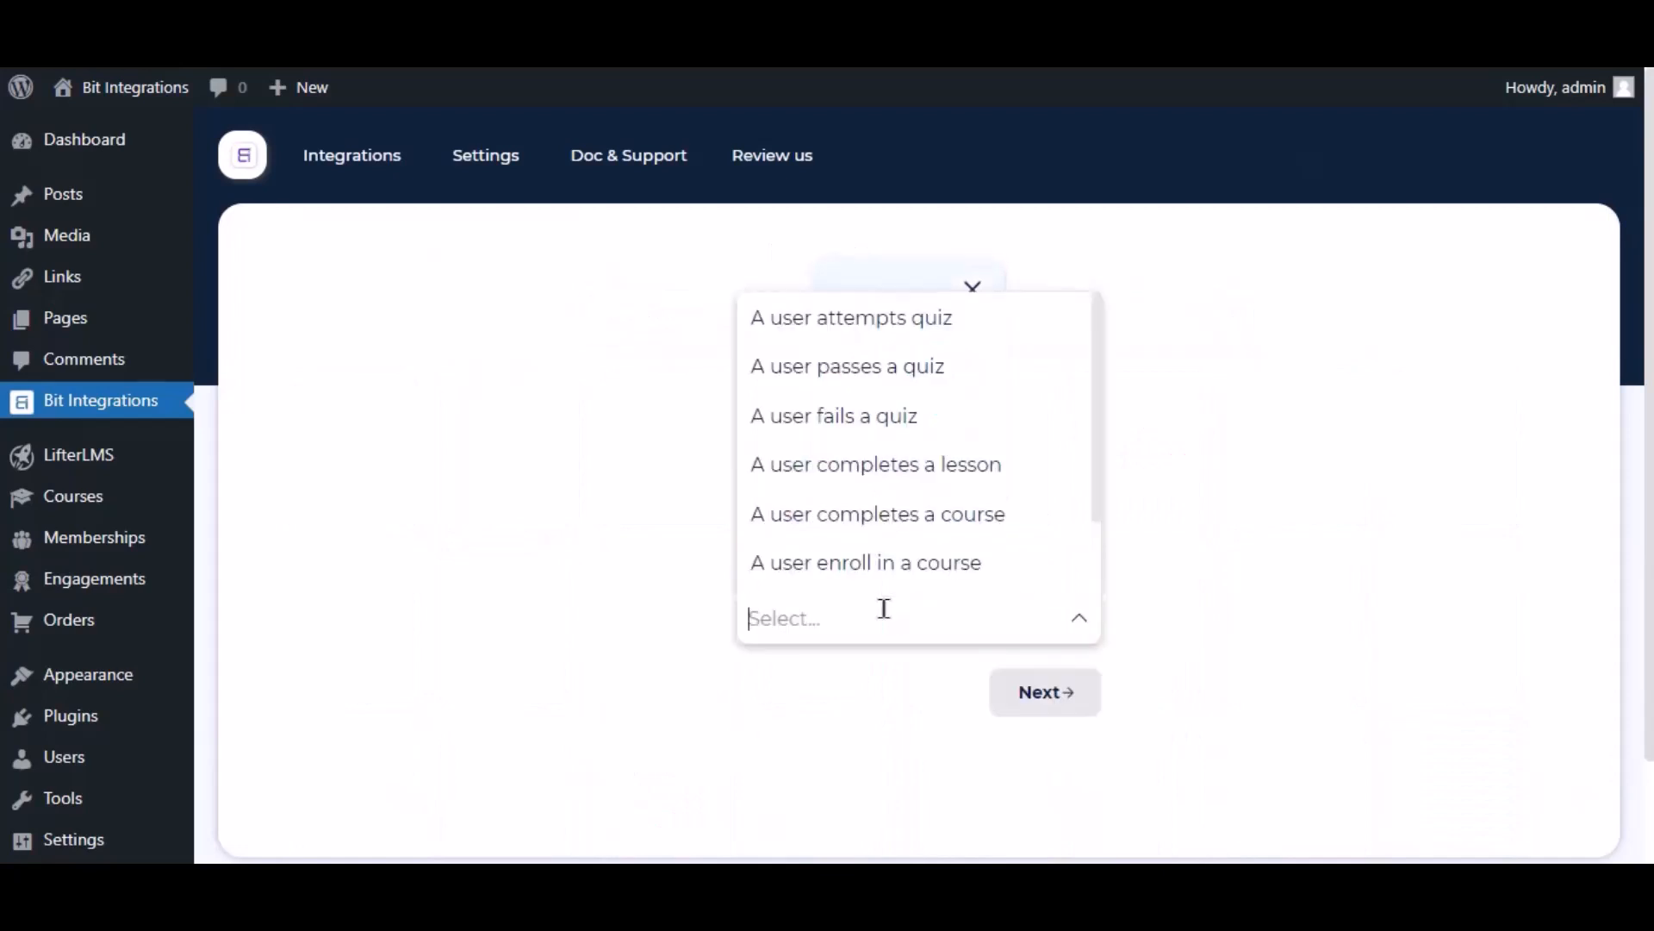
left_click(957, 562)
left_click(831, 718)
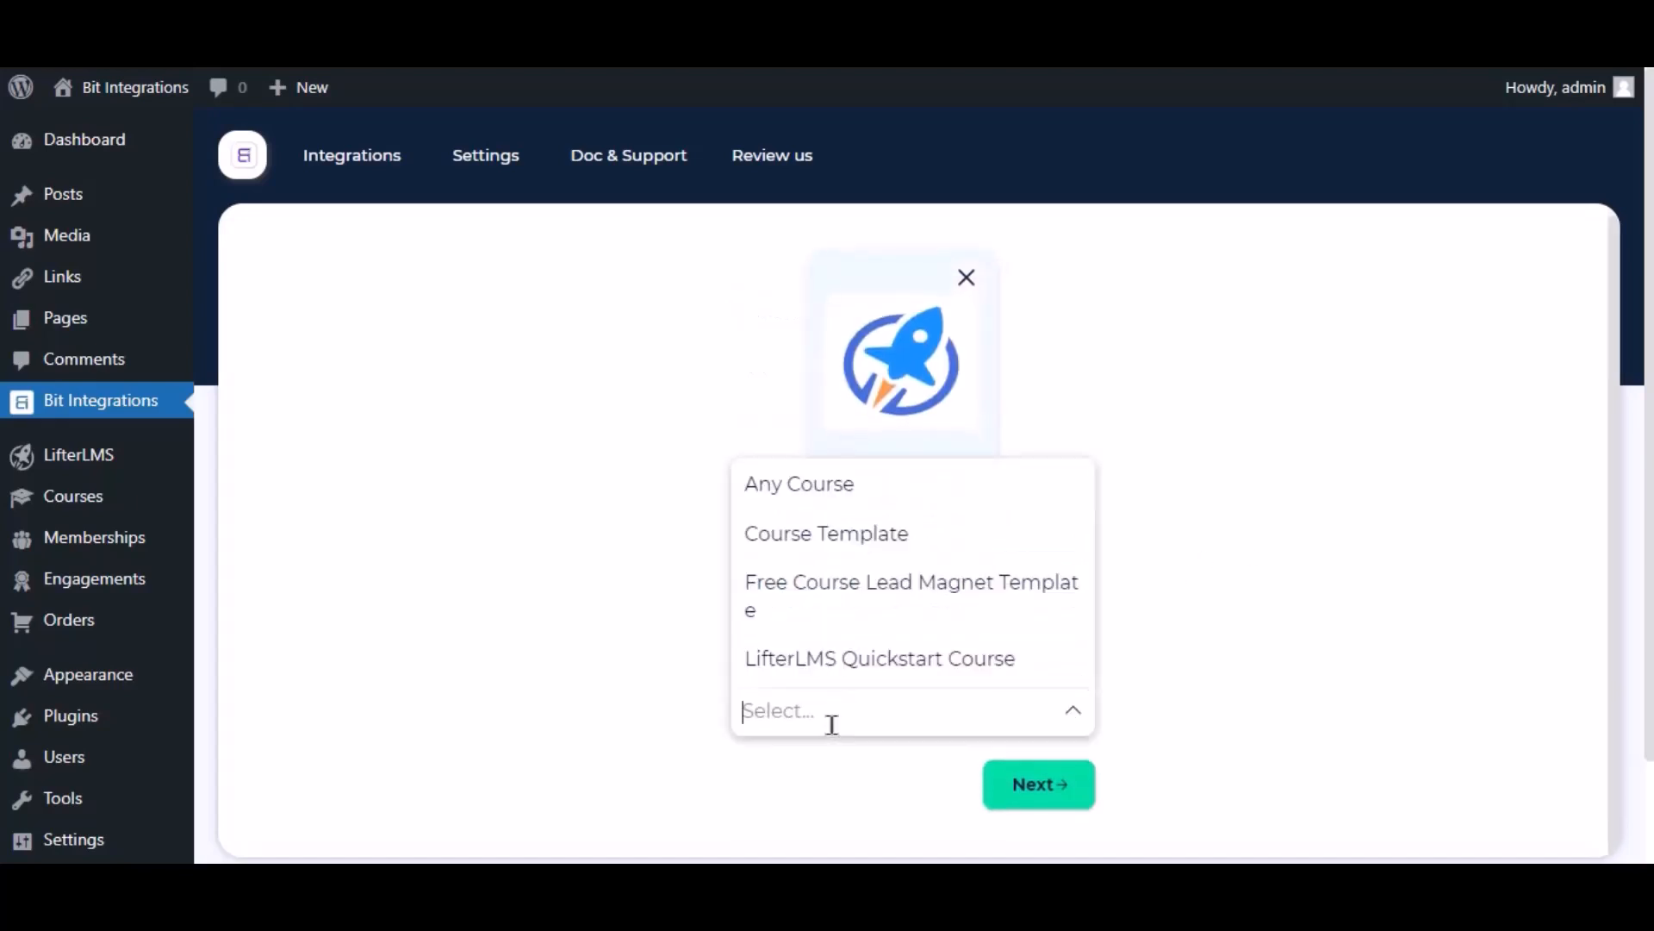
left_click(844, 487)
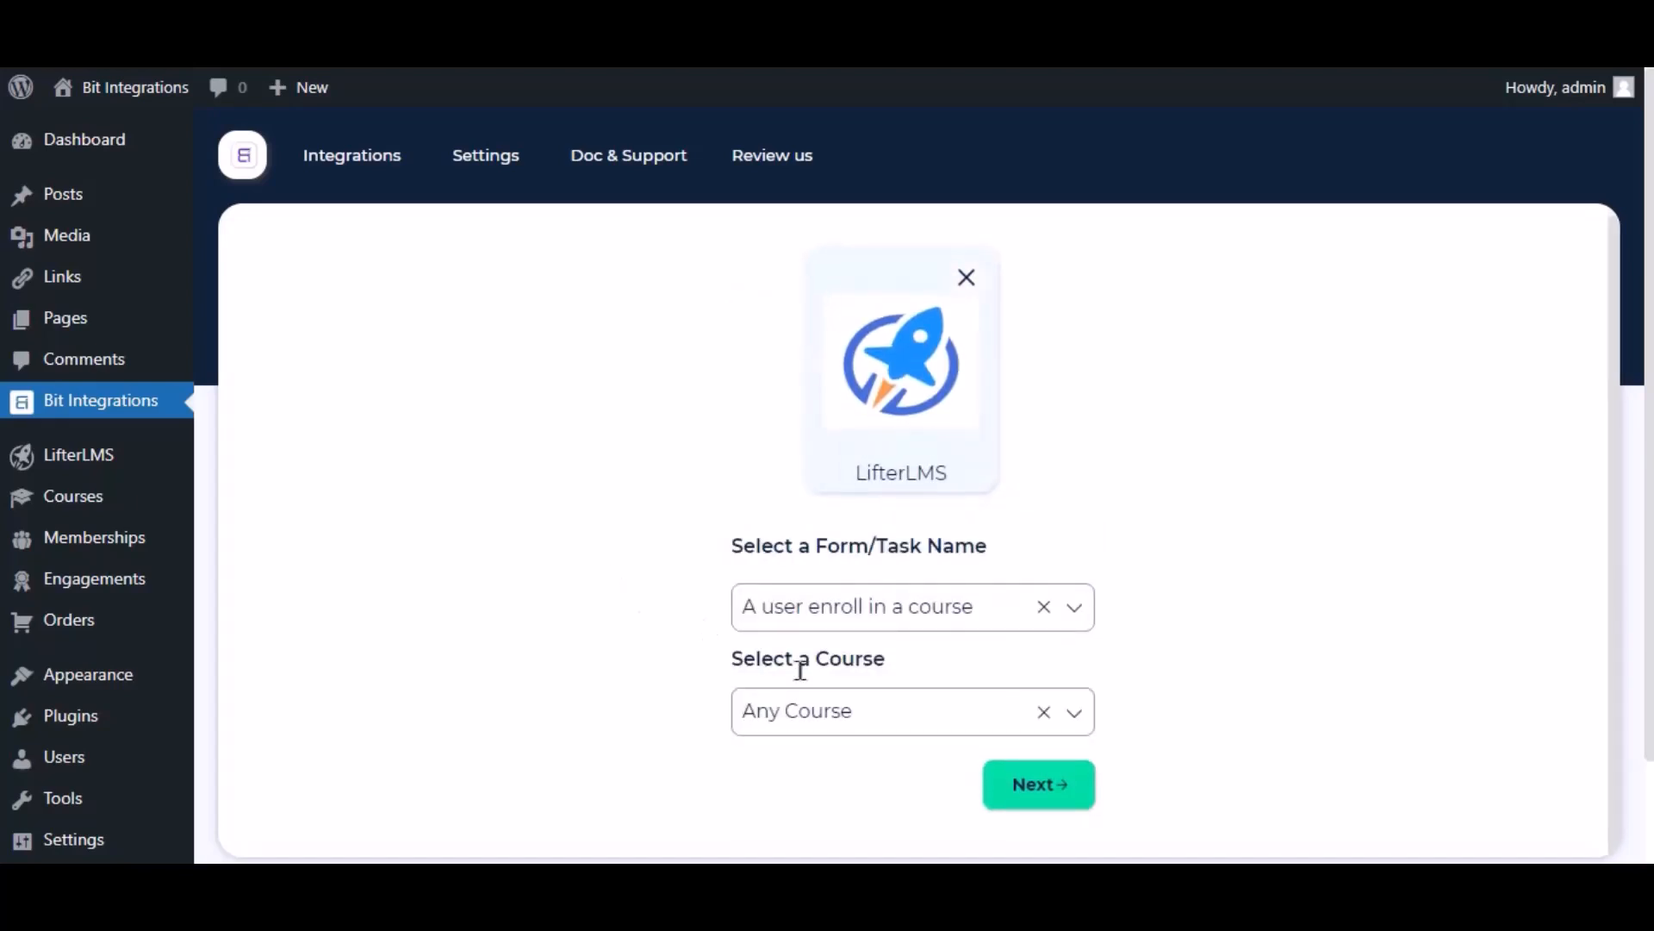
left_click(1073, 791)
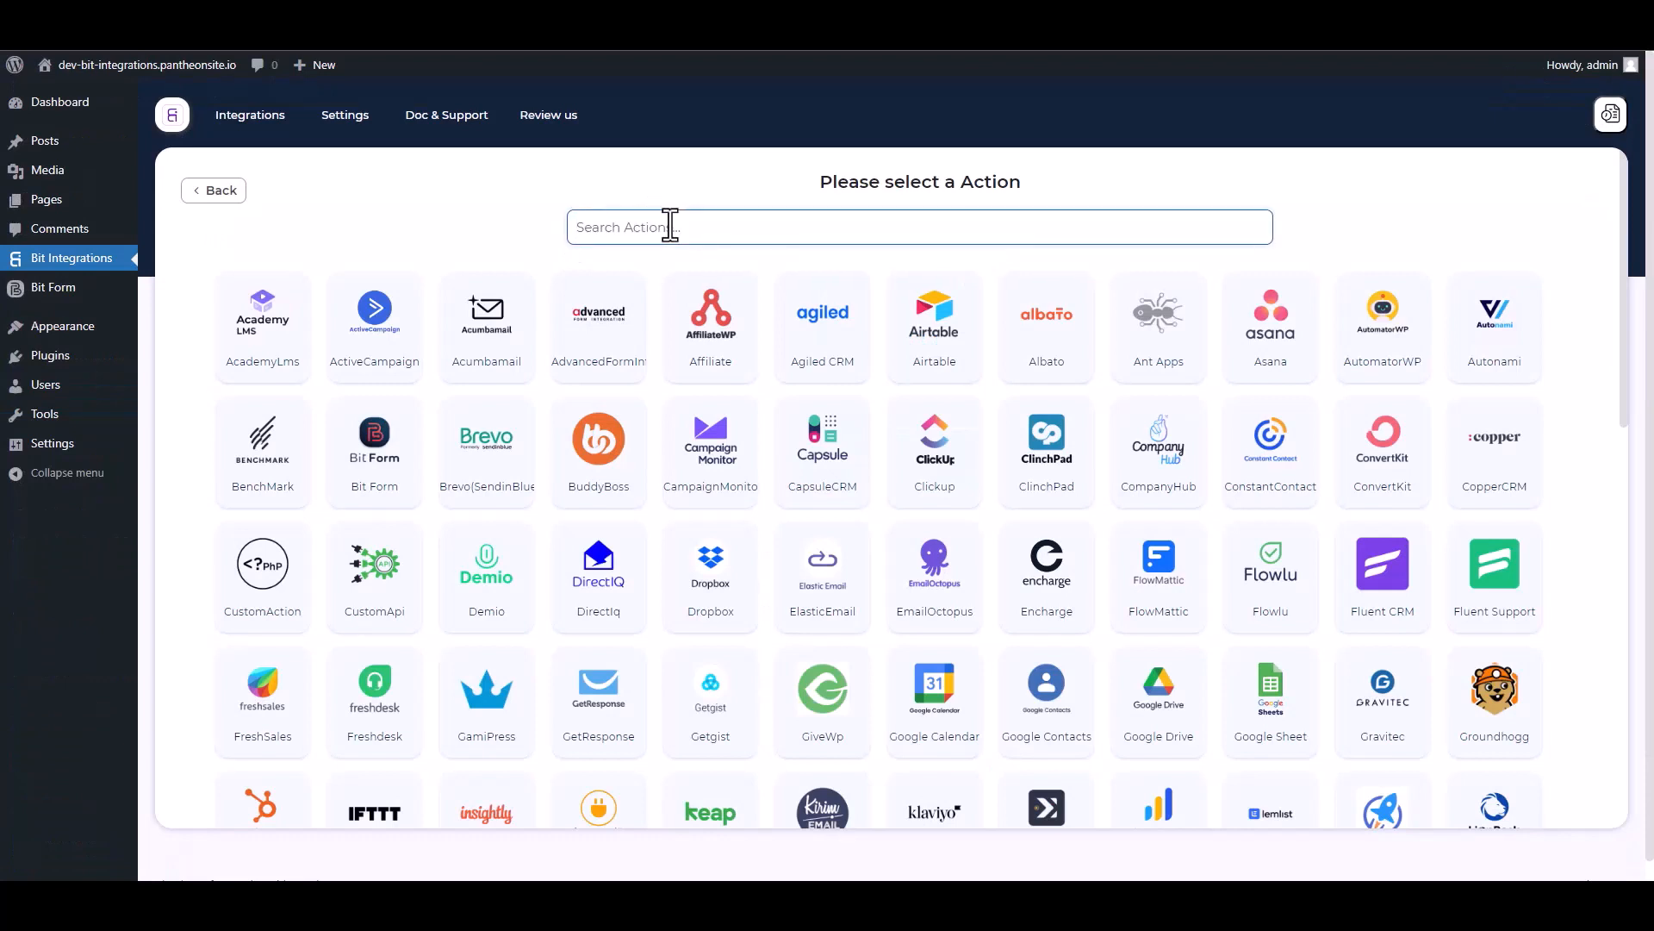
Step: Choose Web Hooks as the action, sending all data in an application/json body
type("web")
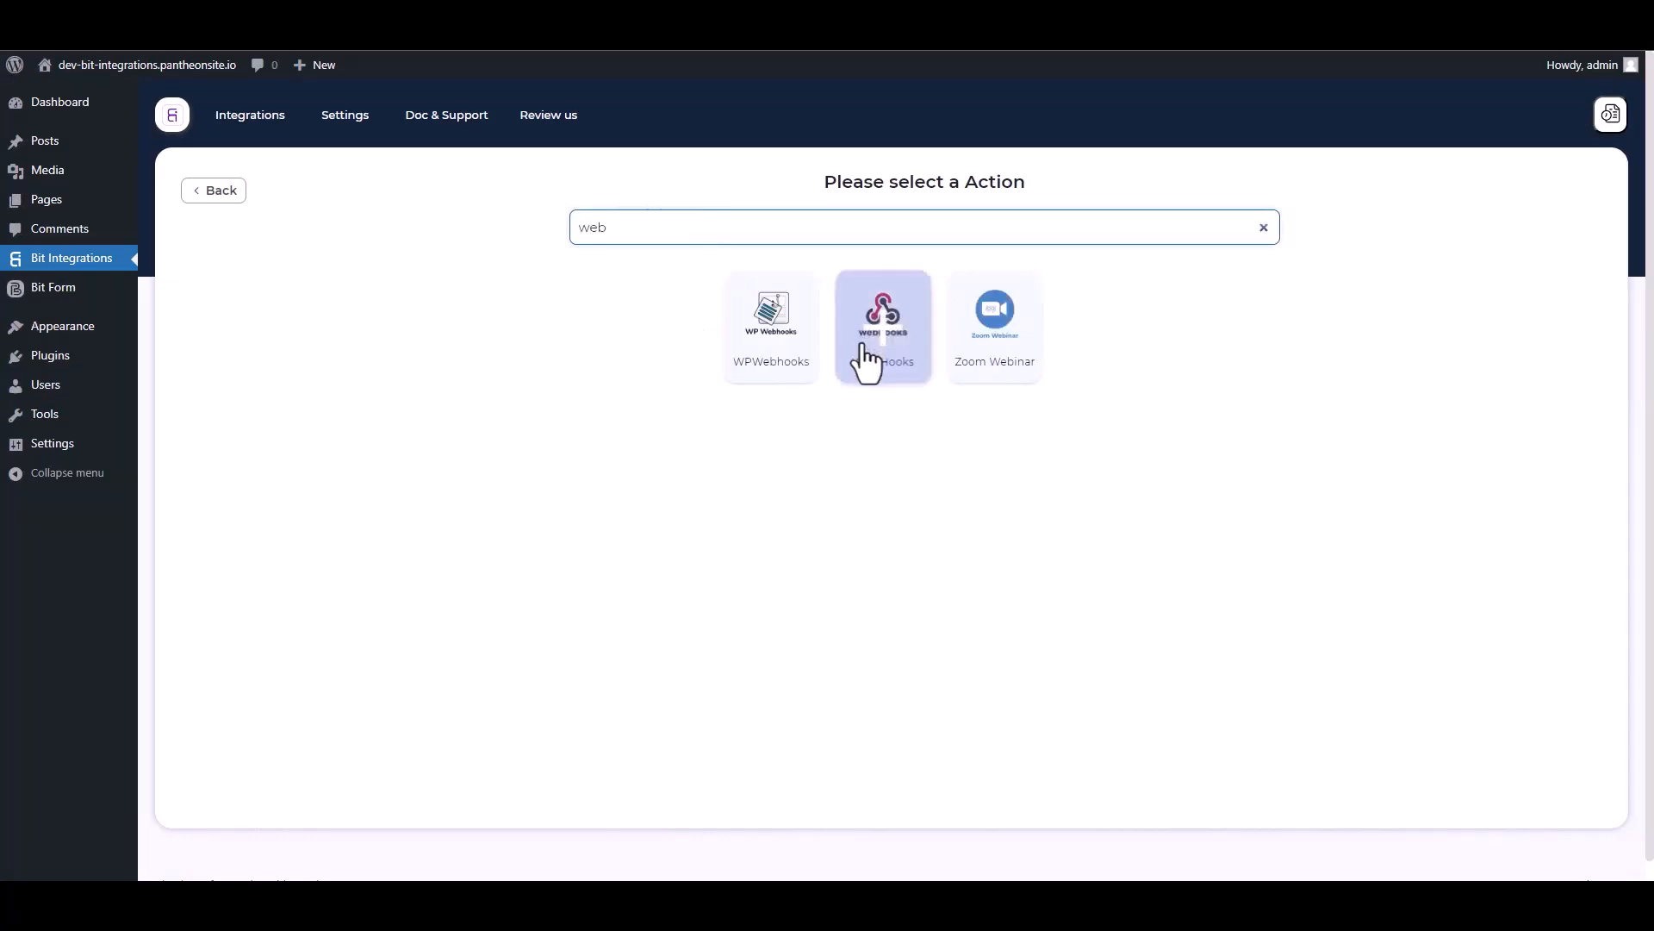
left_click(885, 368)
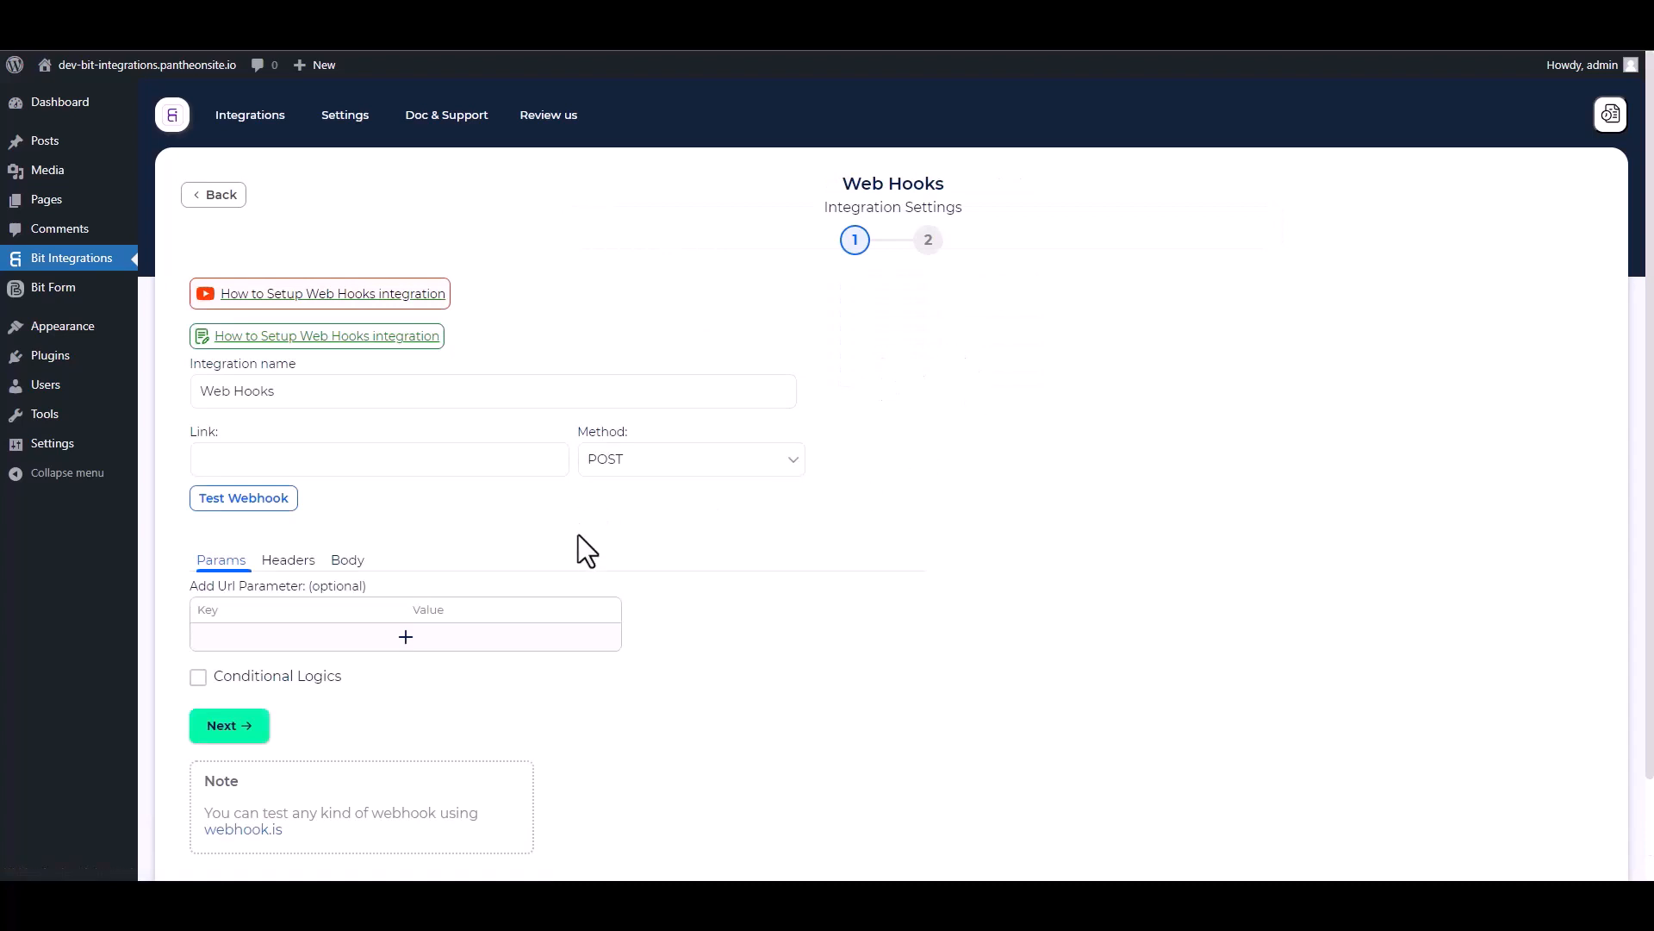
scroll(518, 524, "down", 1)
left_click(348, 475)
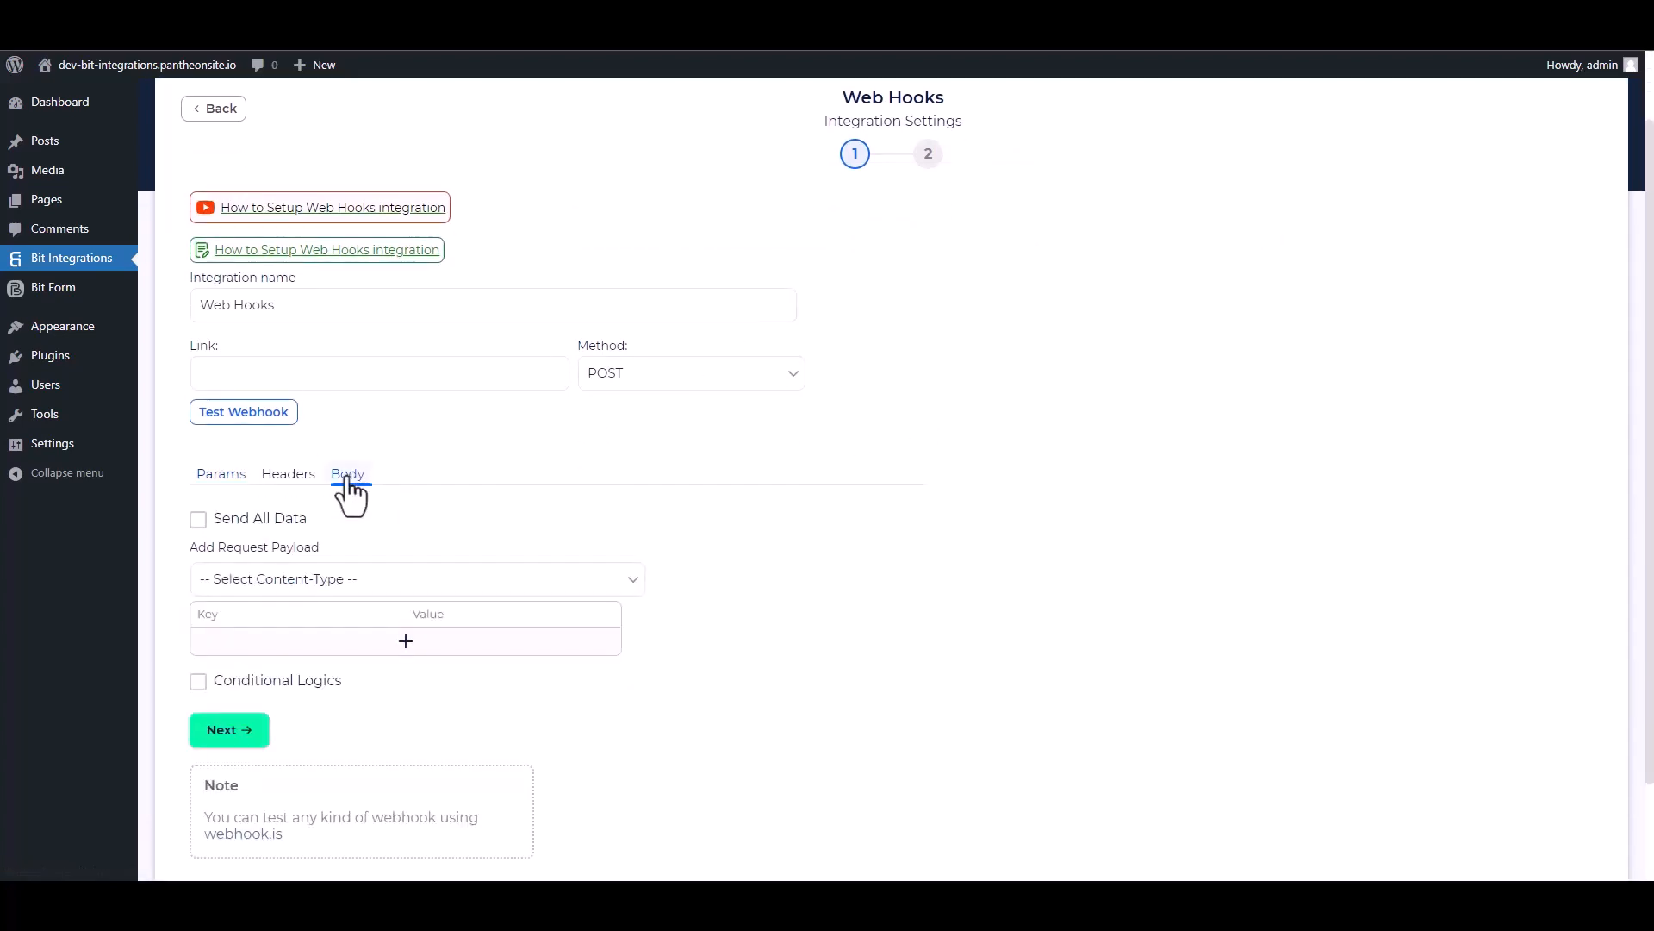
left_click(200, 519)
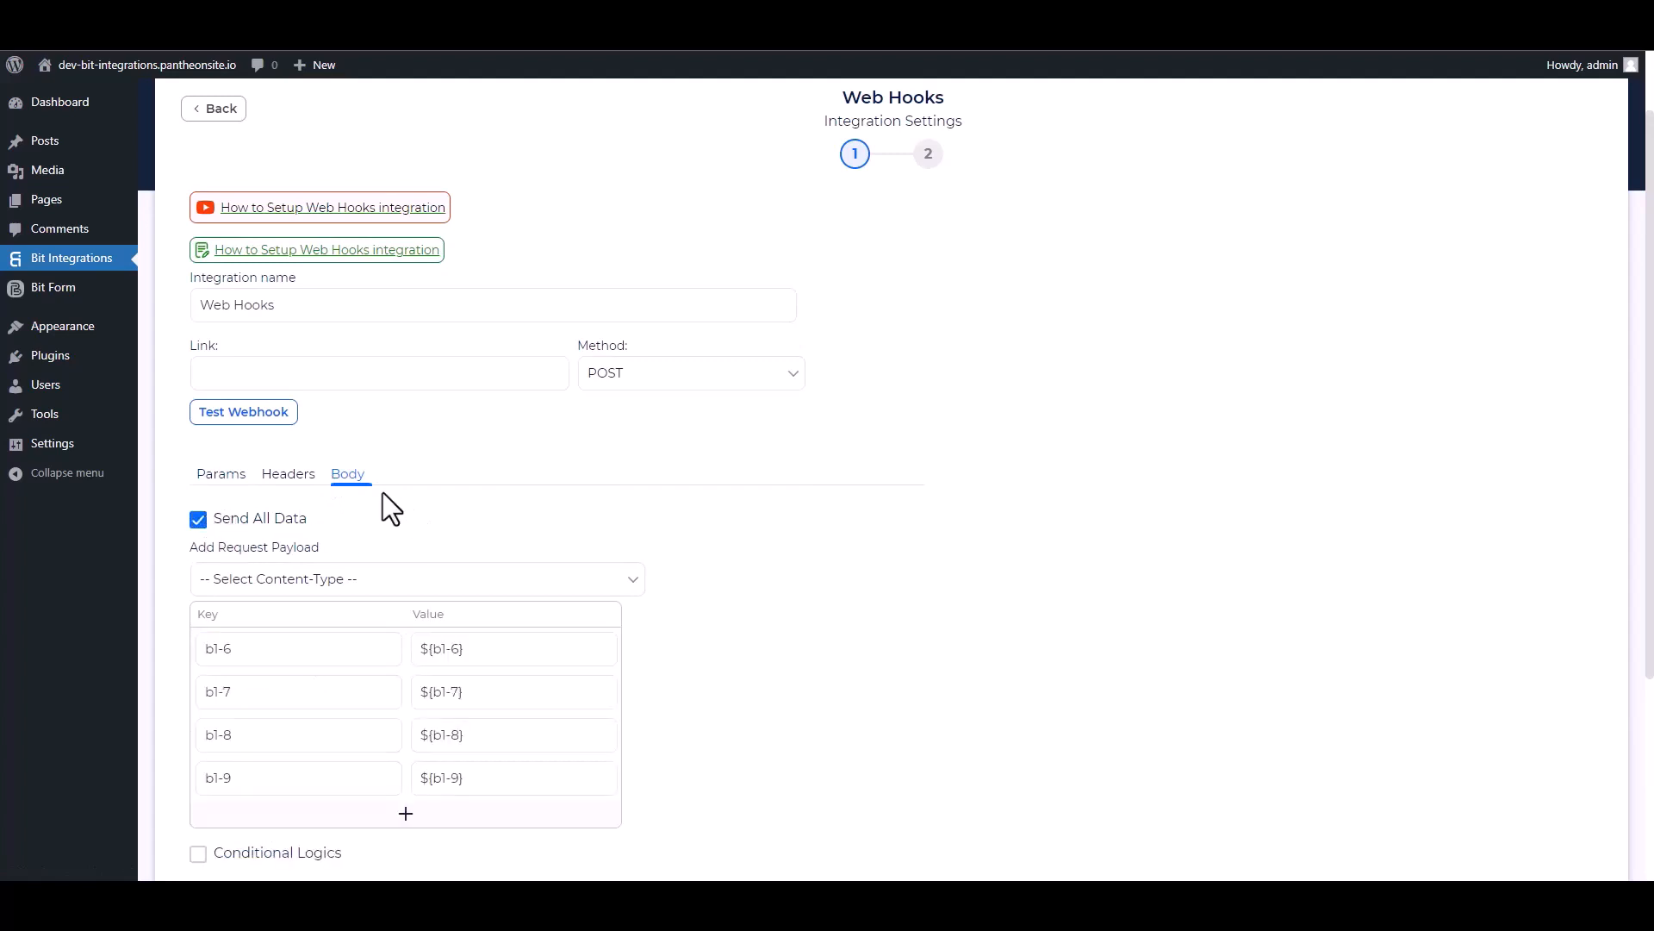
left_click(334, 582)
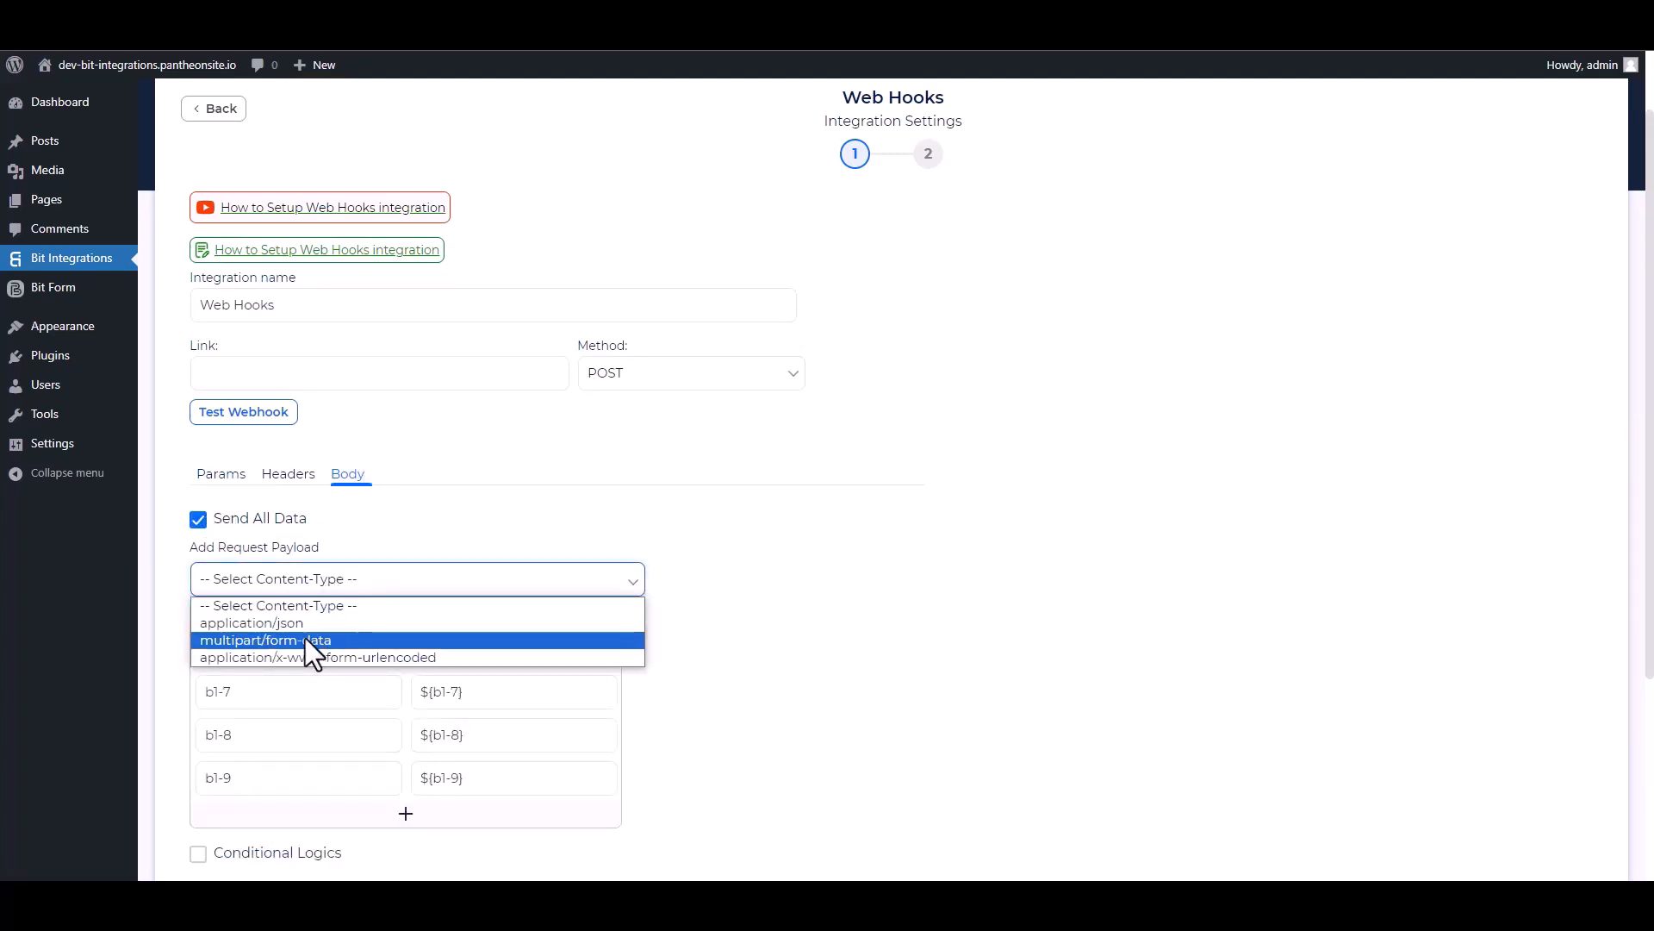
left_click(296, 629)
scroll(557, 508, "up", 1)
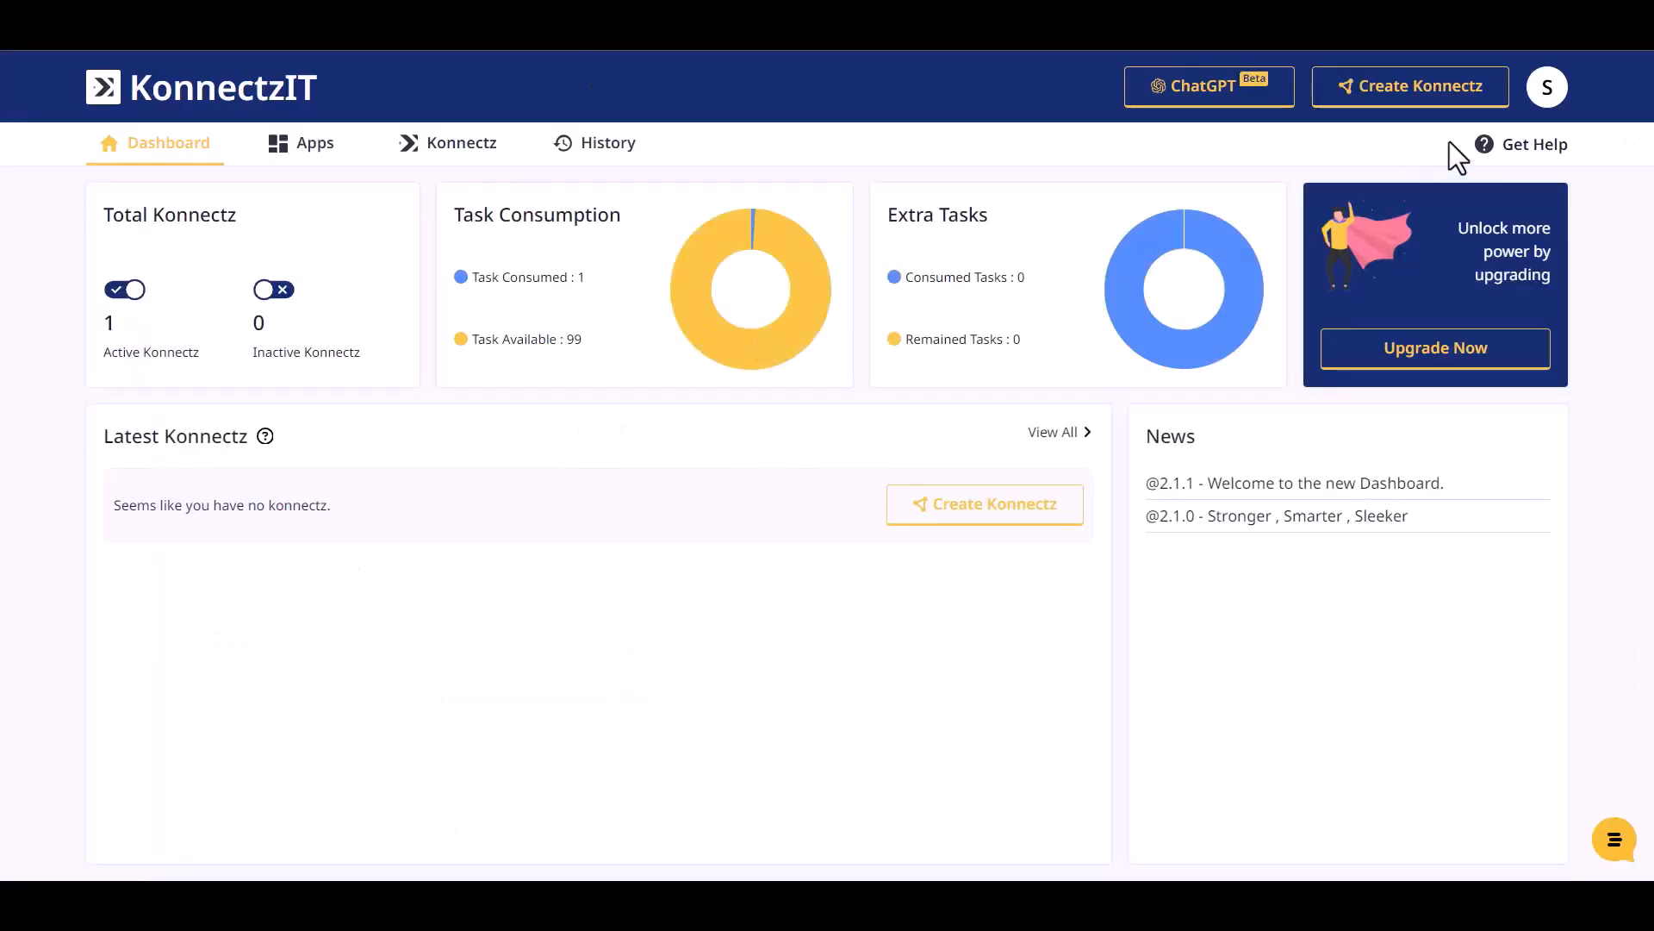
Step: Add a Webhook trigger to a new Konnectz, copy its URL and start capturing the response
left_click(1410, 87)
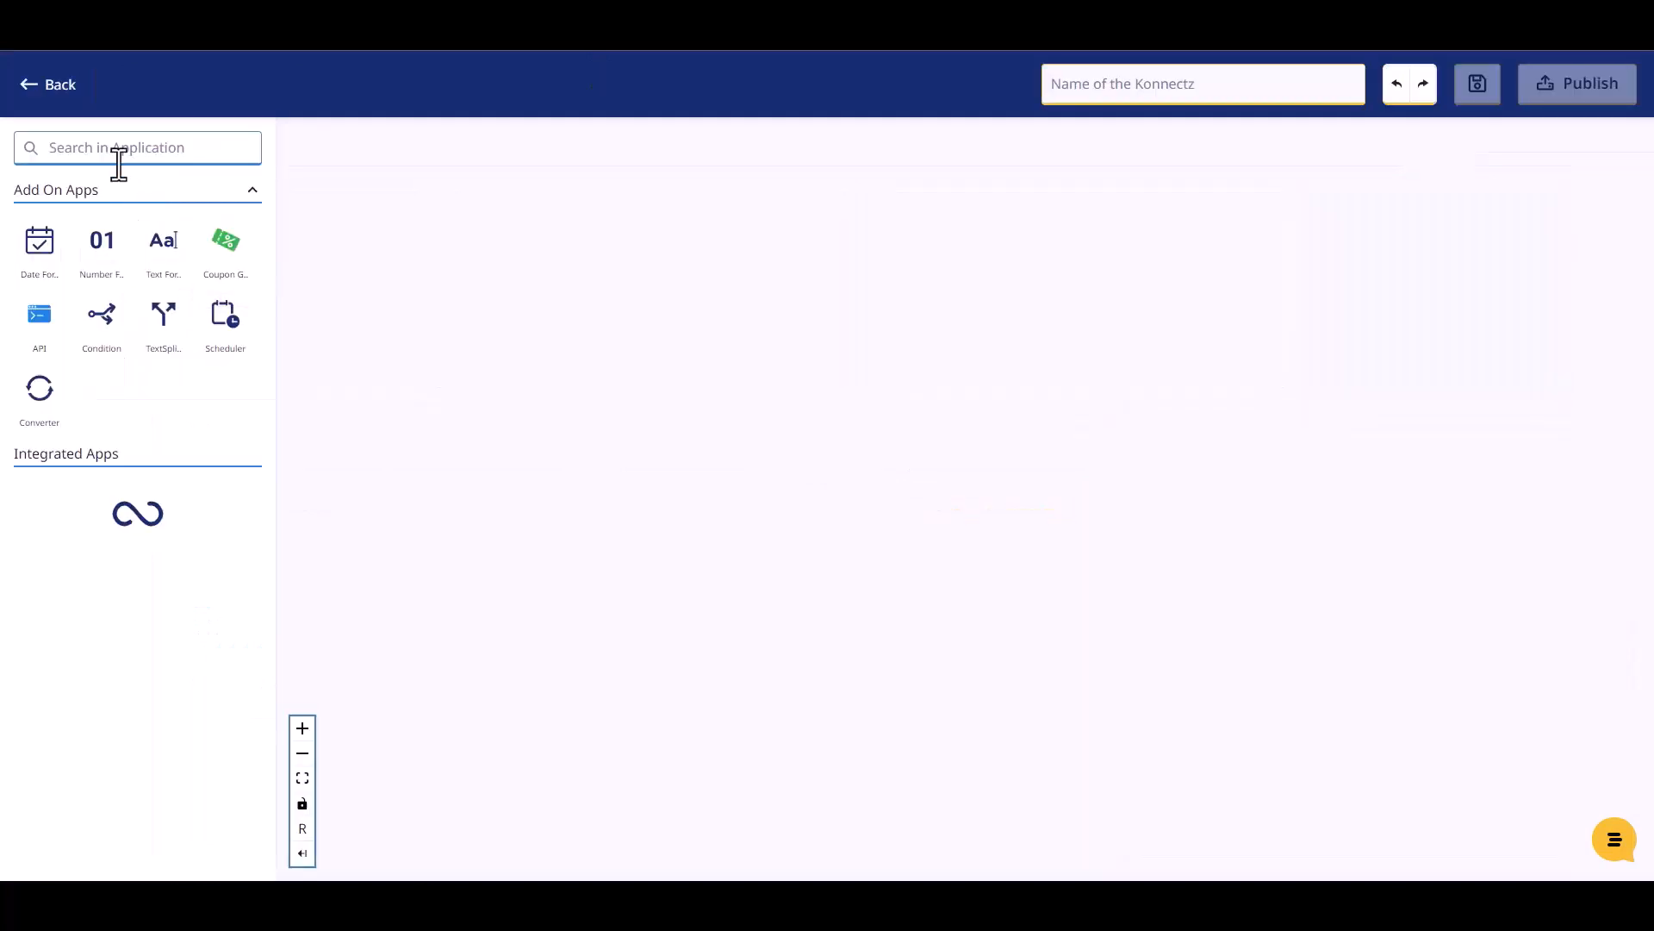
left_click(116, 147)
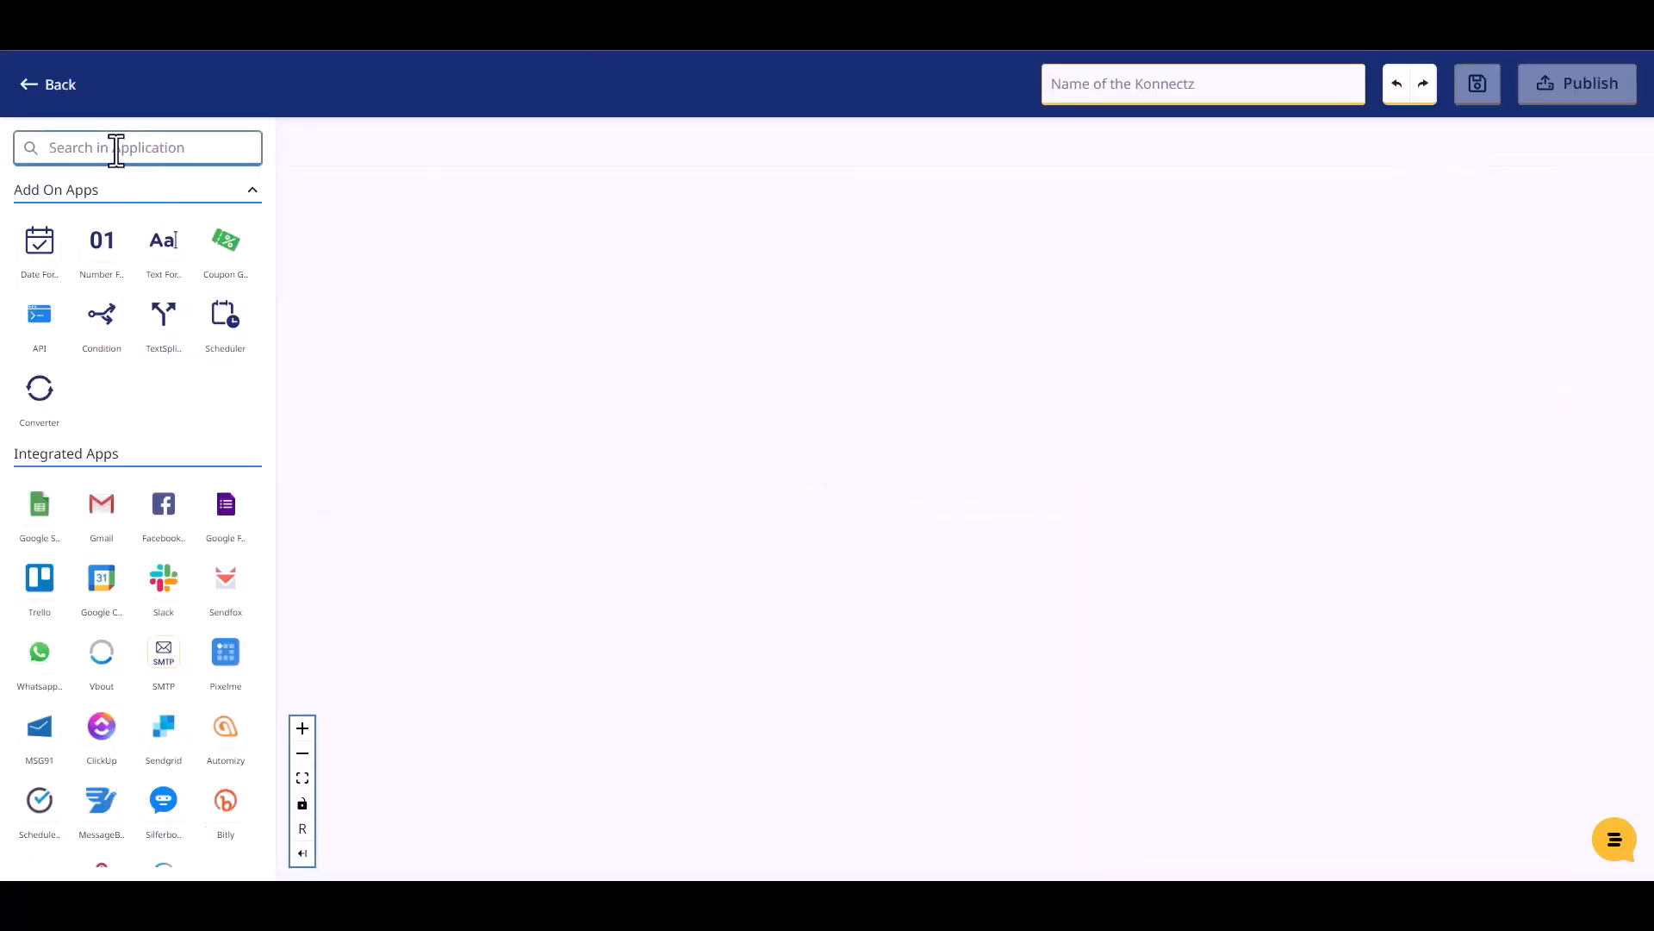
type("web")
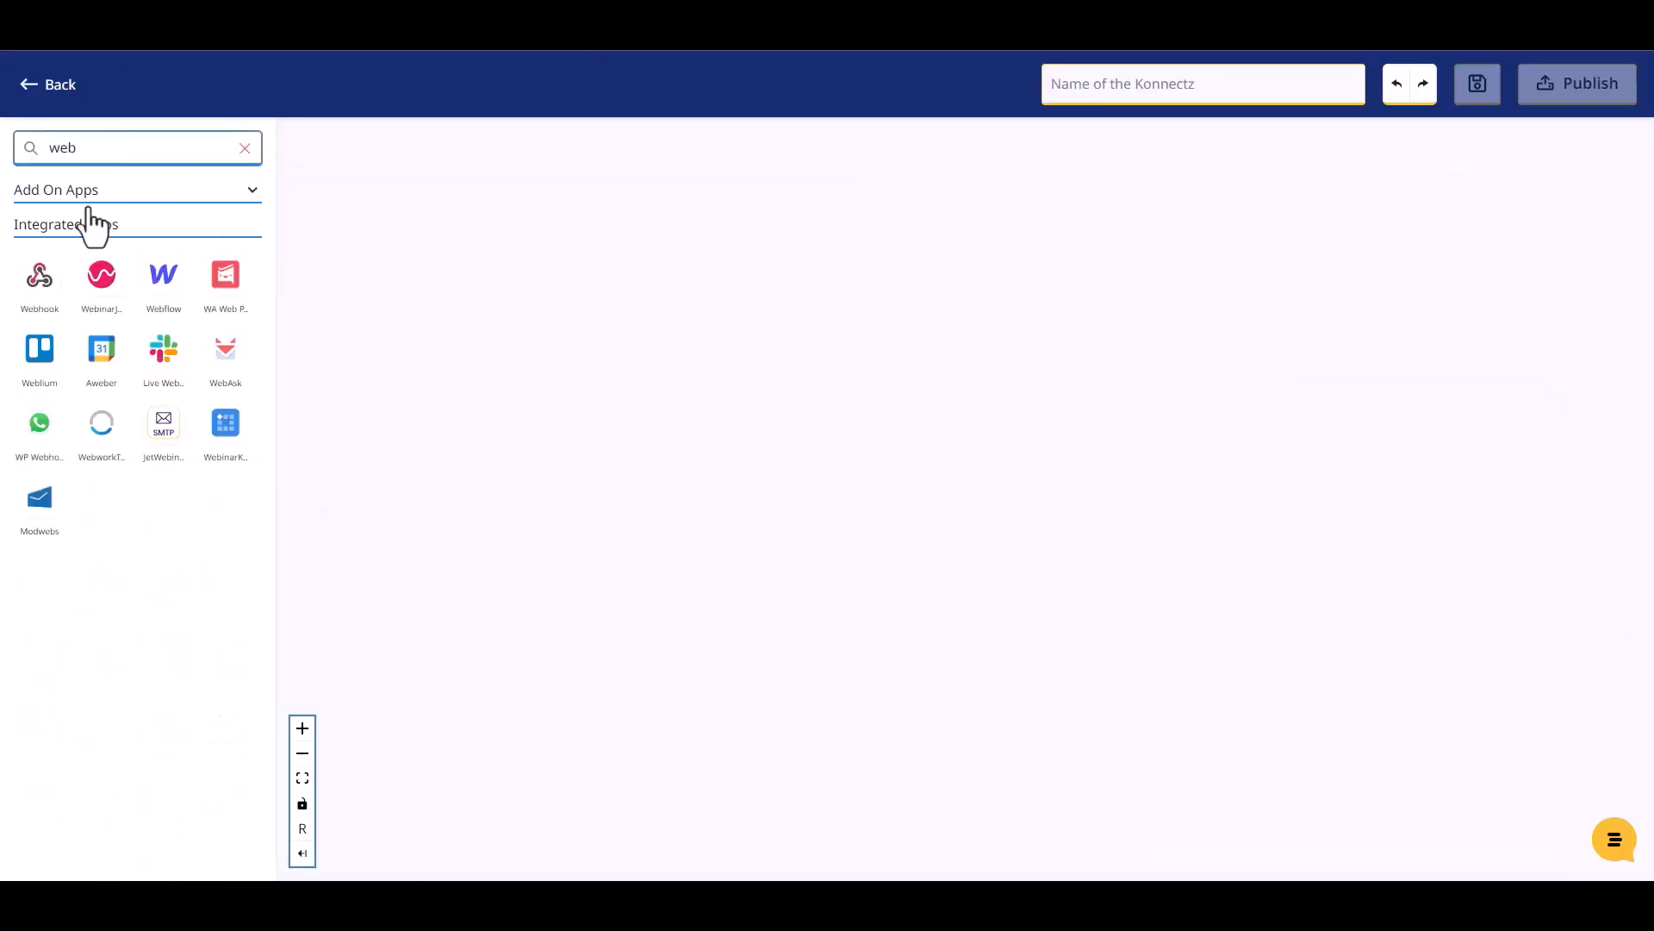
left_click_drag(41, 296, 431, 243)
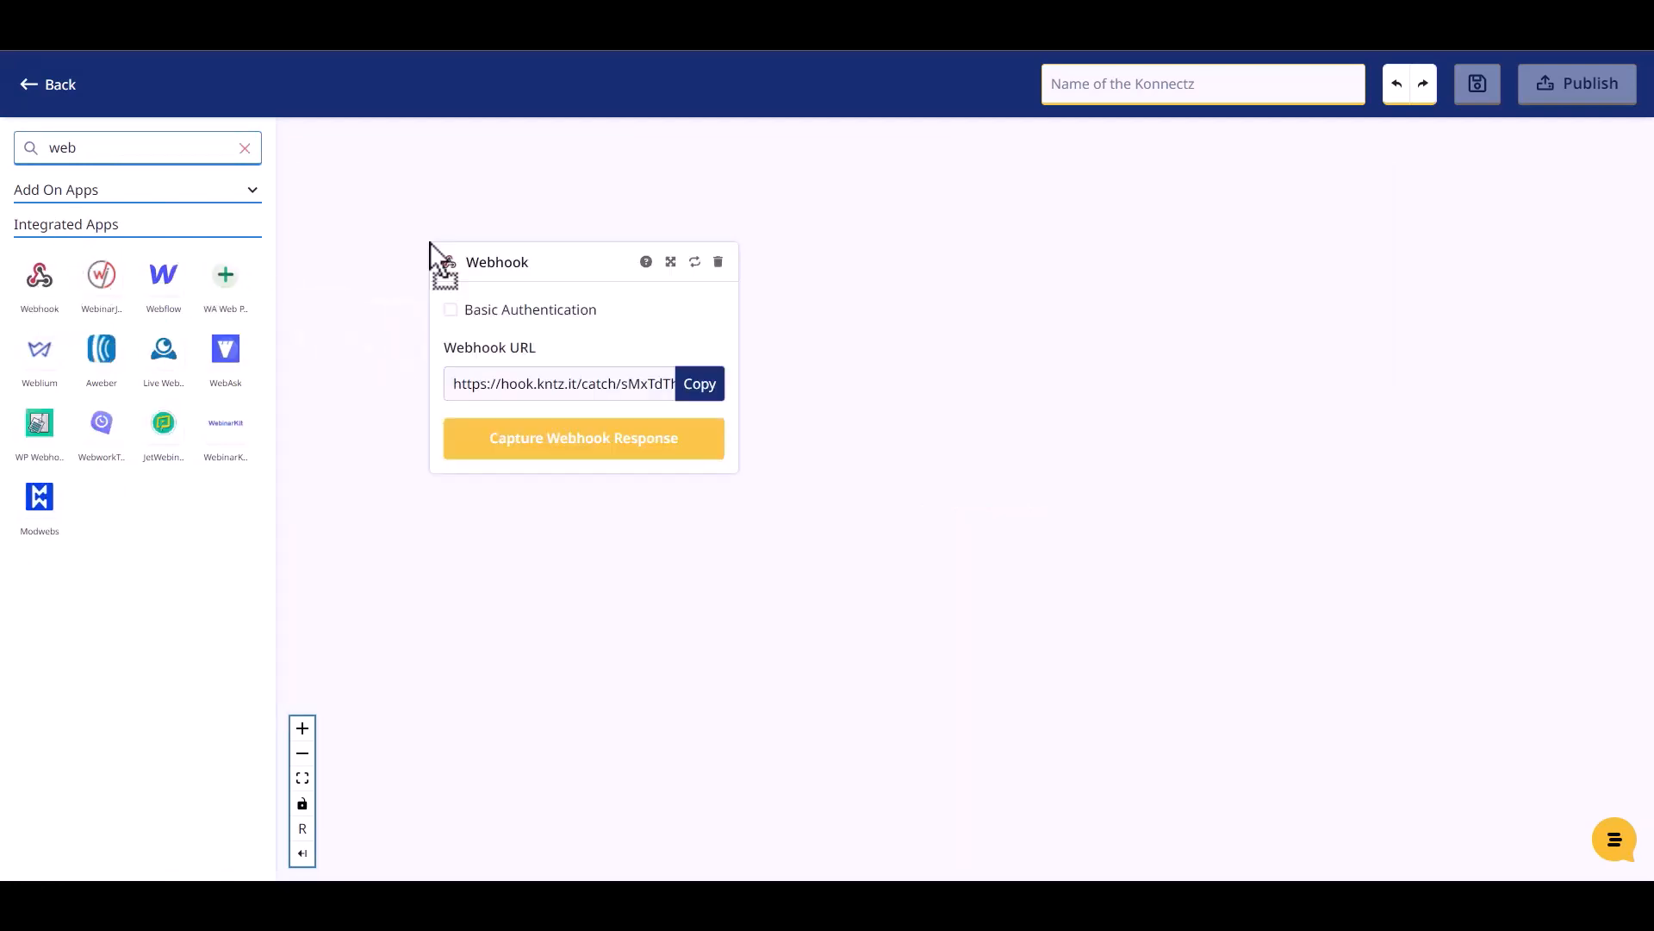
left_click(699, 397)
left_click(613, 441)
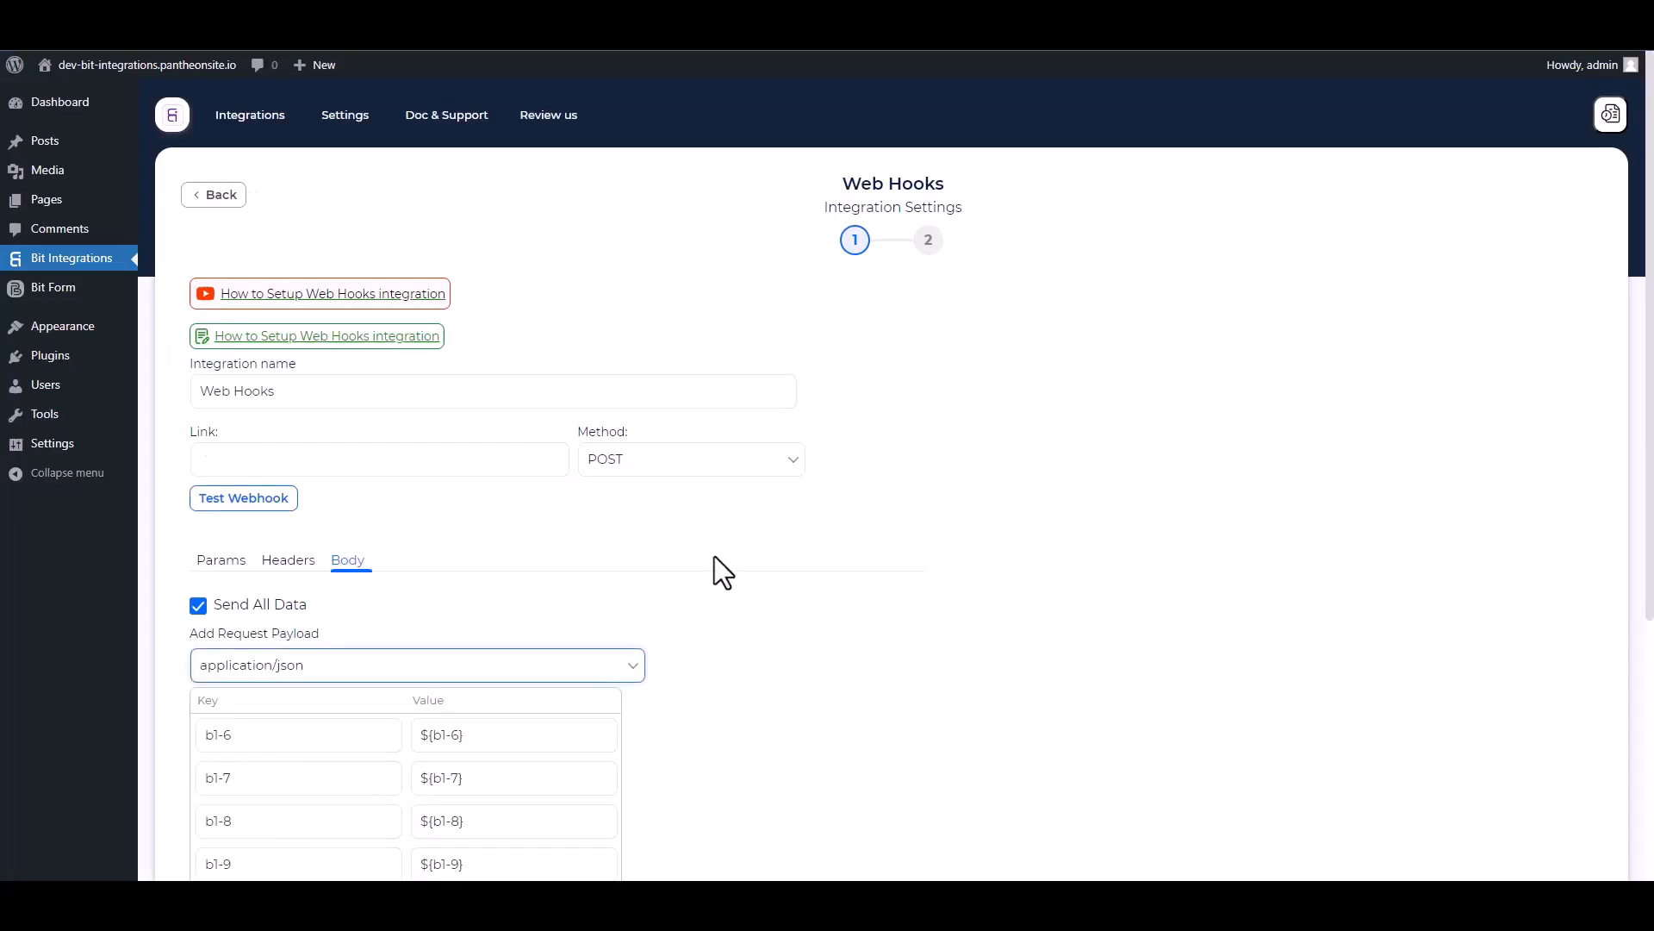
left_click(333, 457)
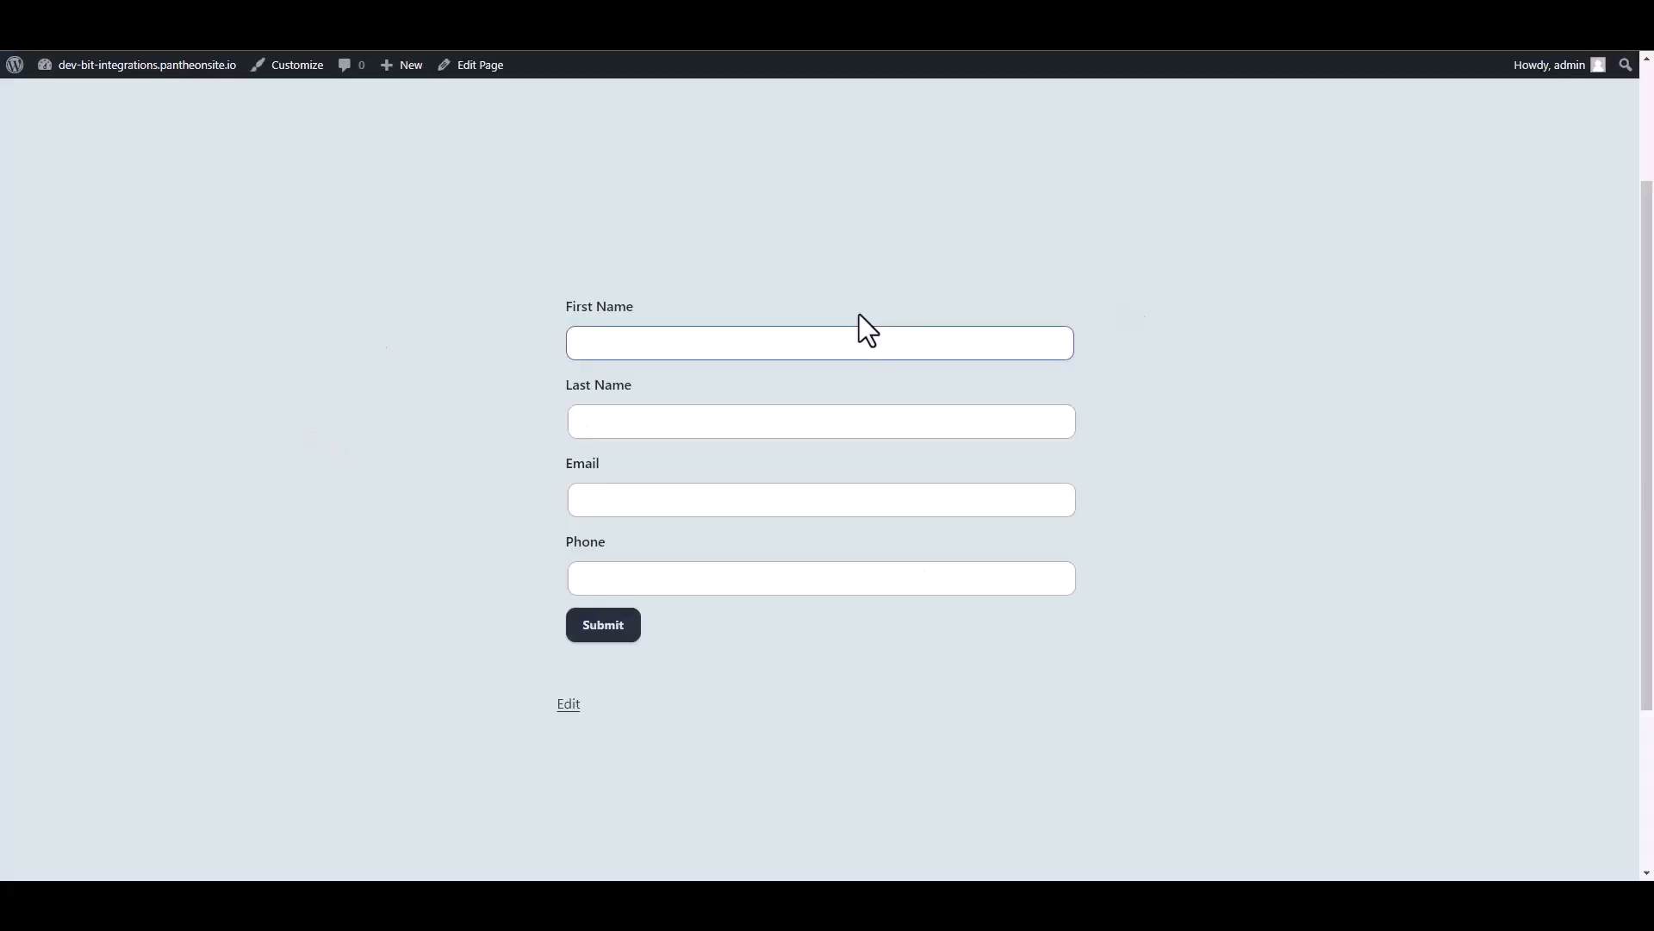
Step: Submit the test form with name Bit Integrations, an e-mail address and a phone number
left_click(744, 342)
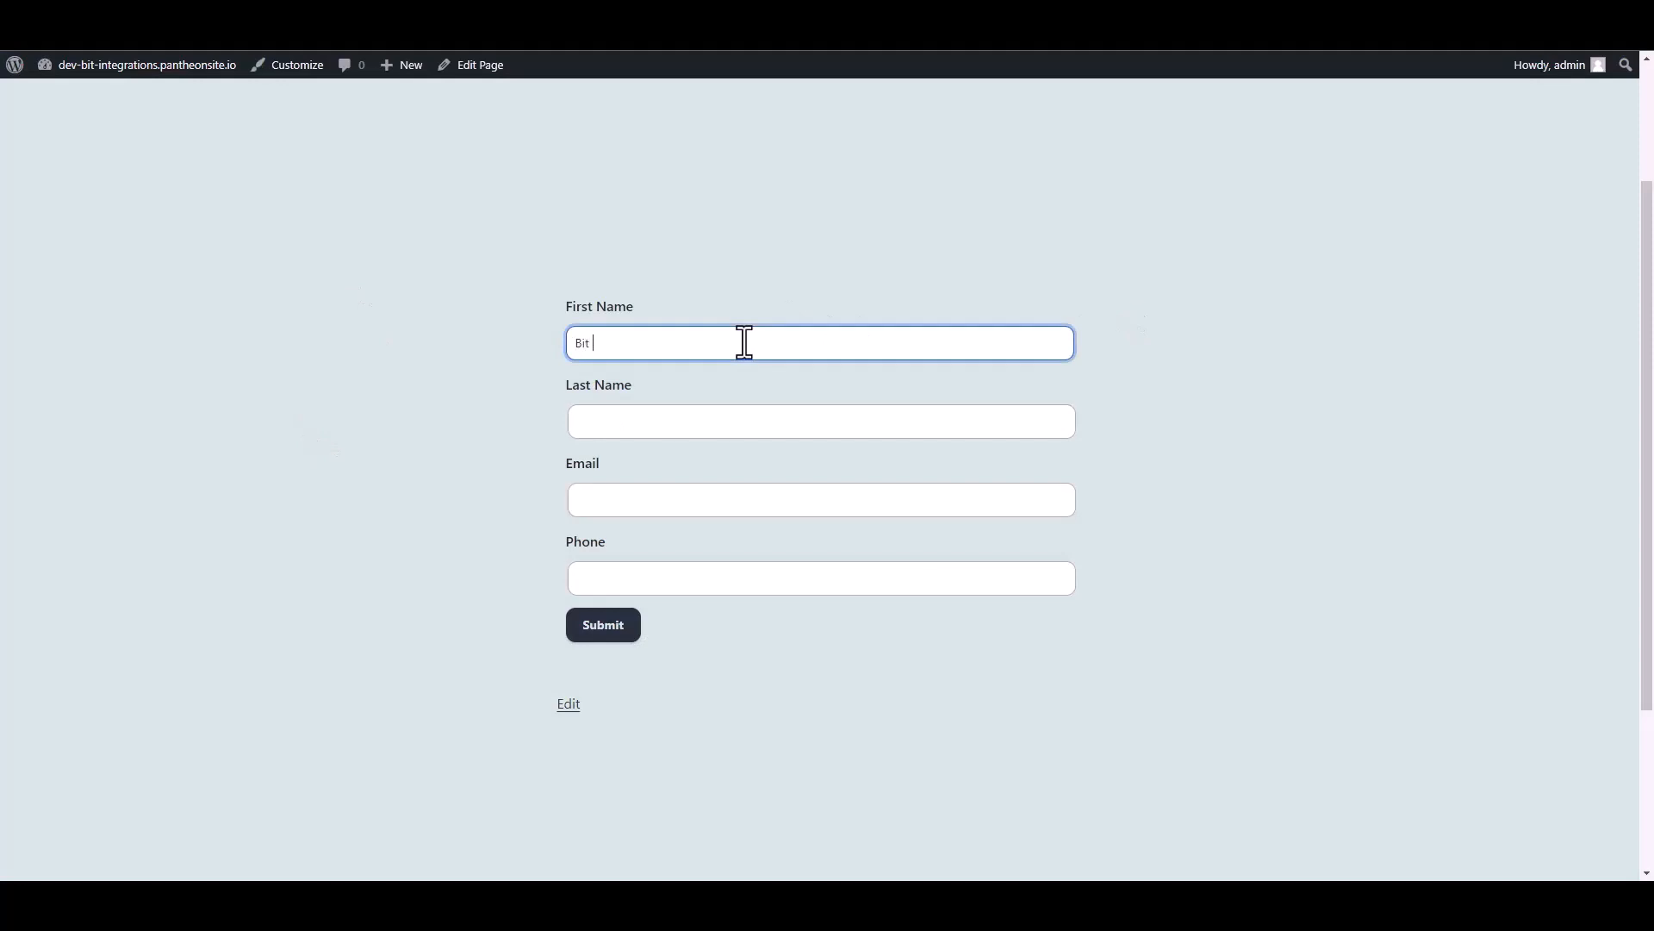
key("Tab")
type("In")
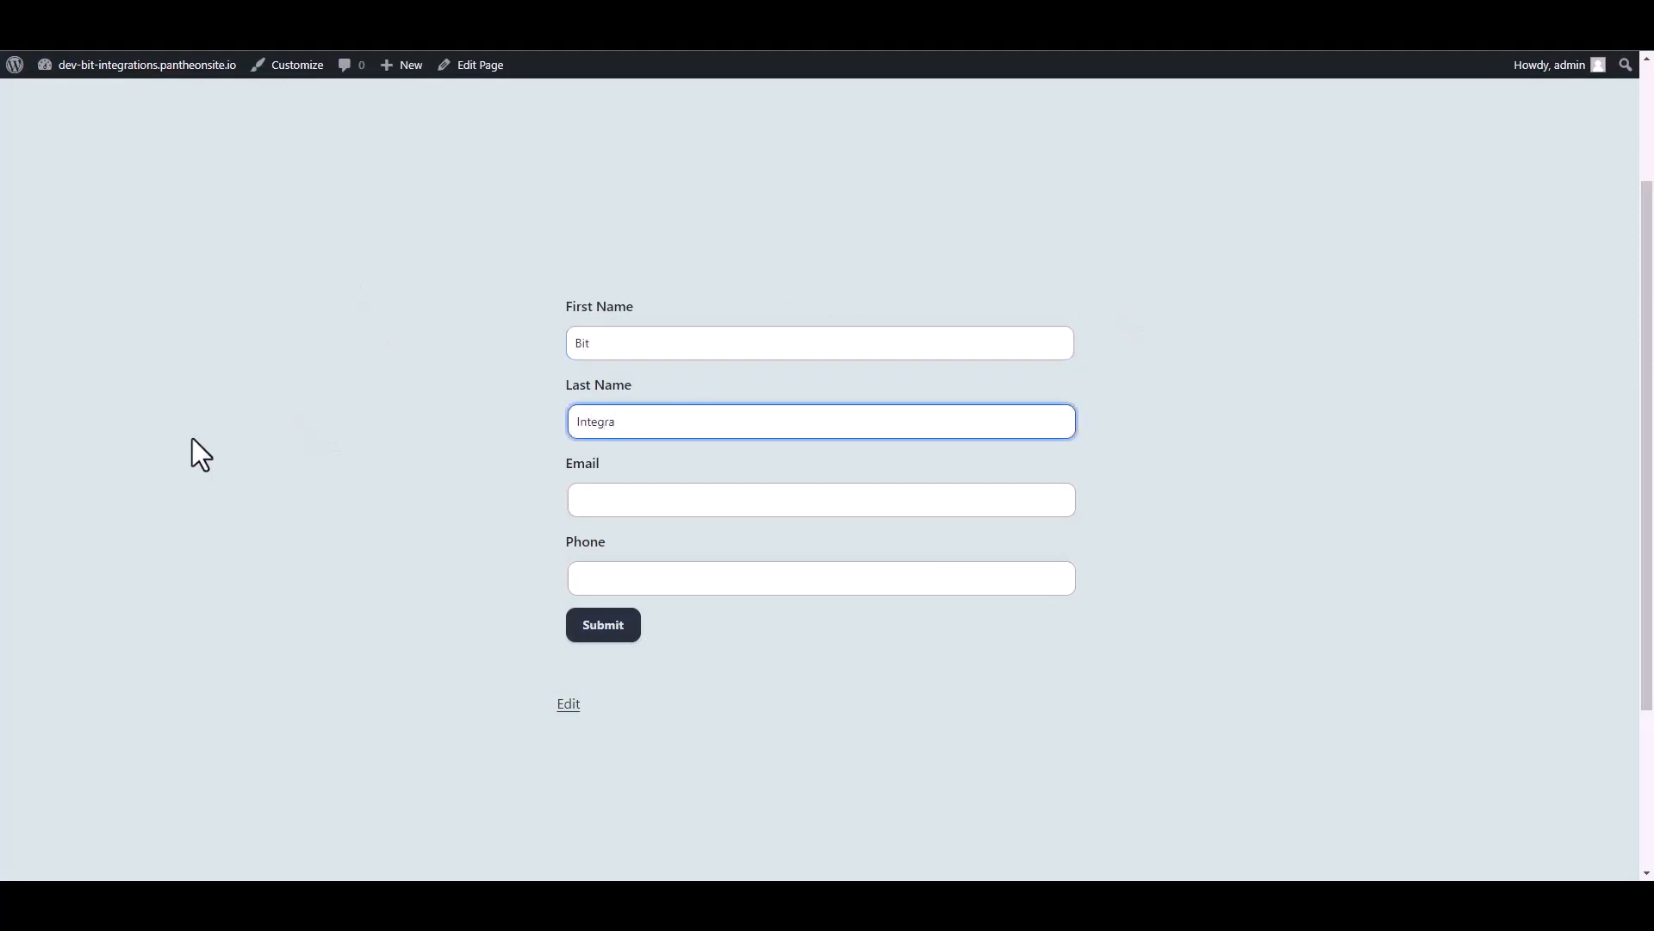
type("tegrations")
key("Tab")
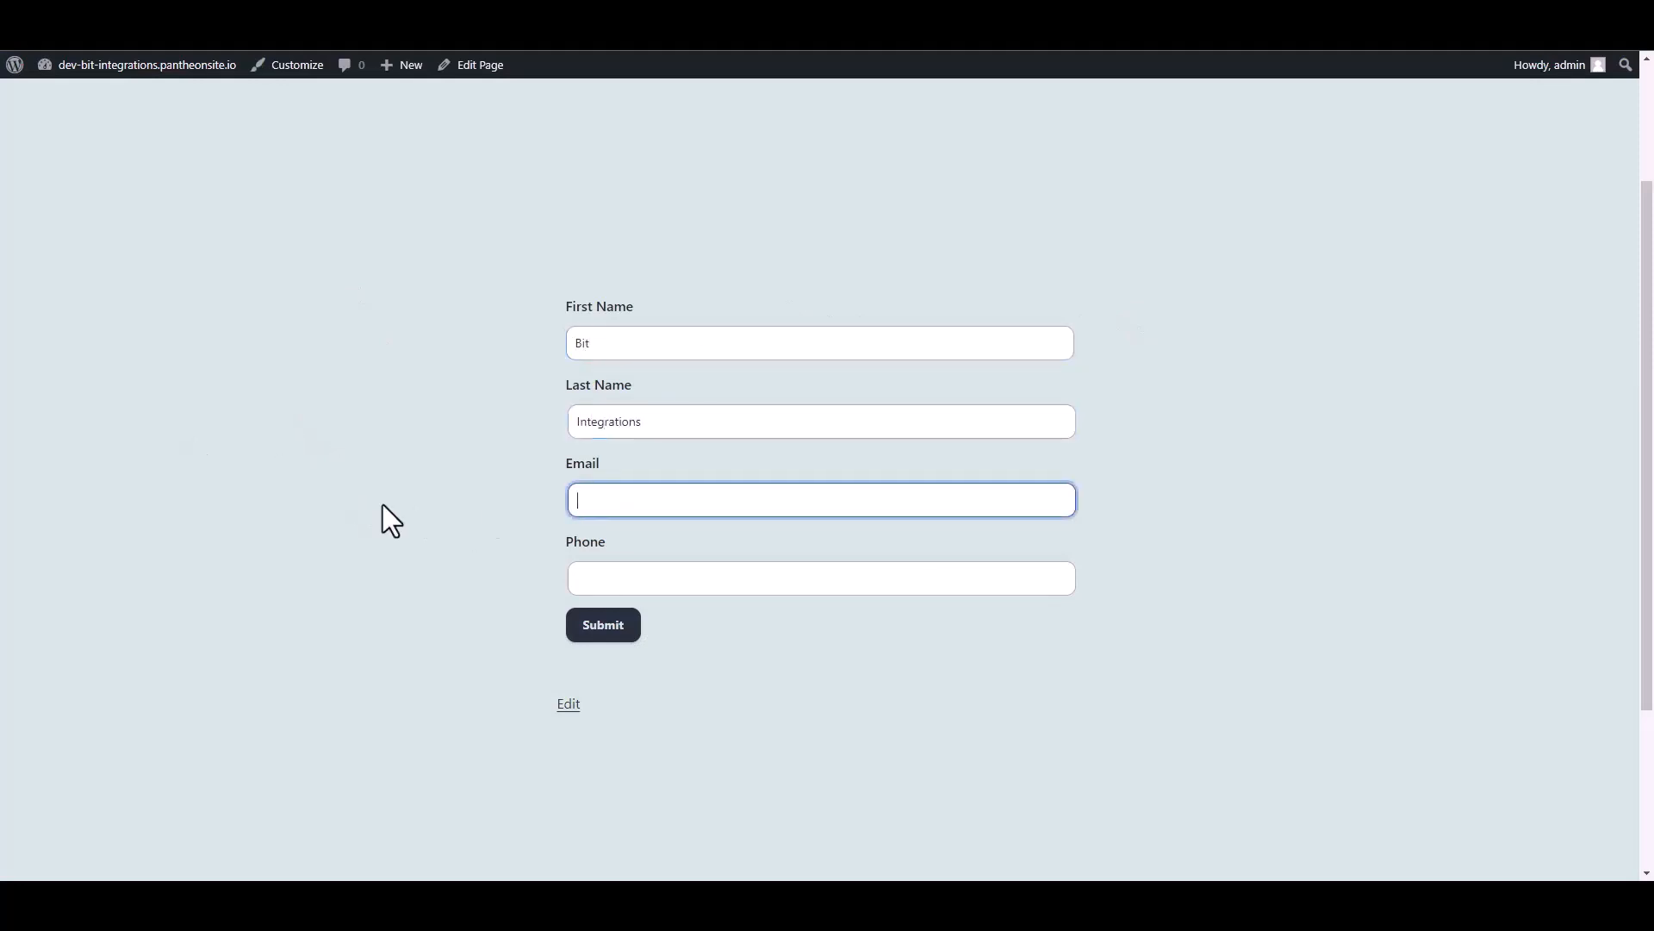
key("Tab")
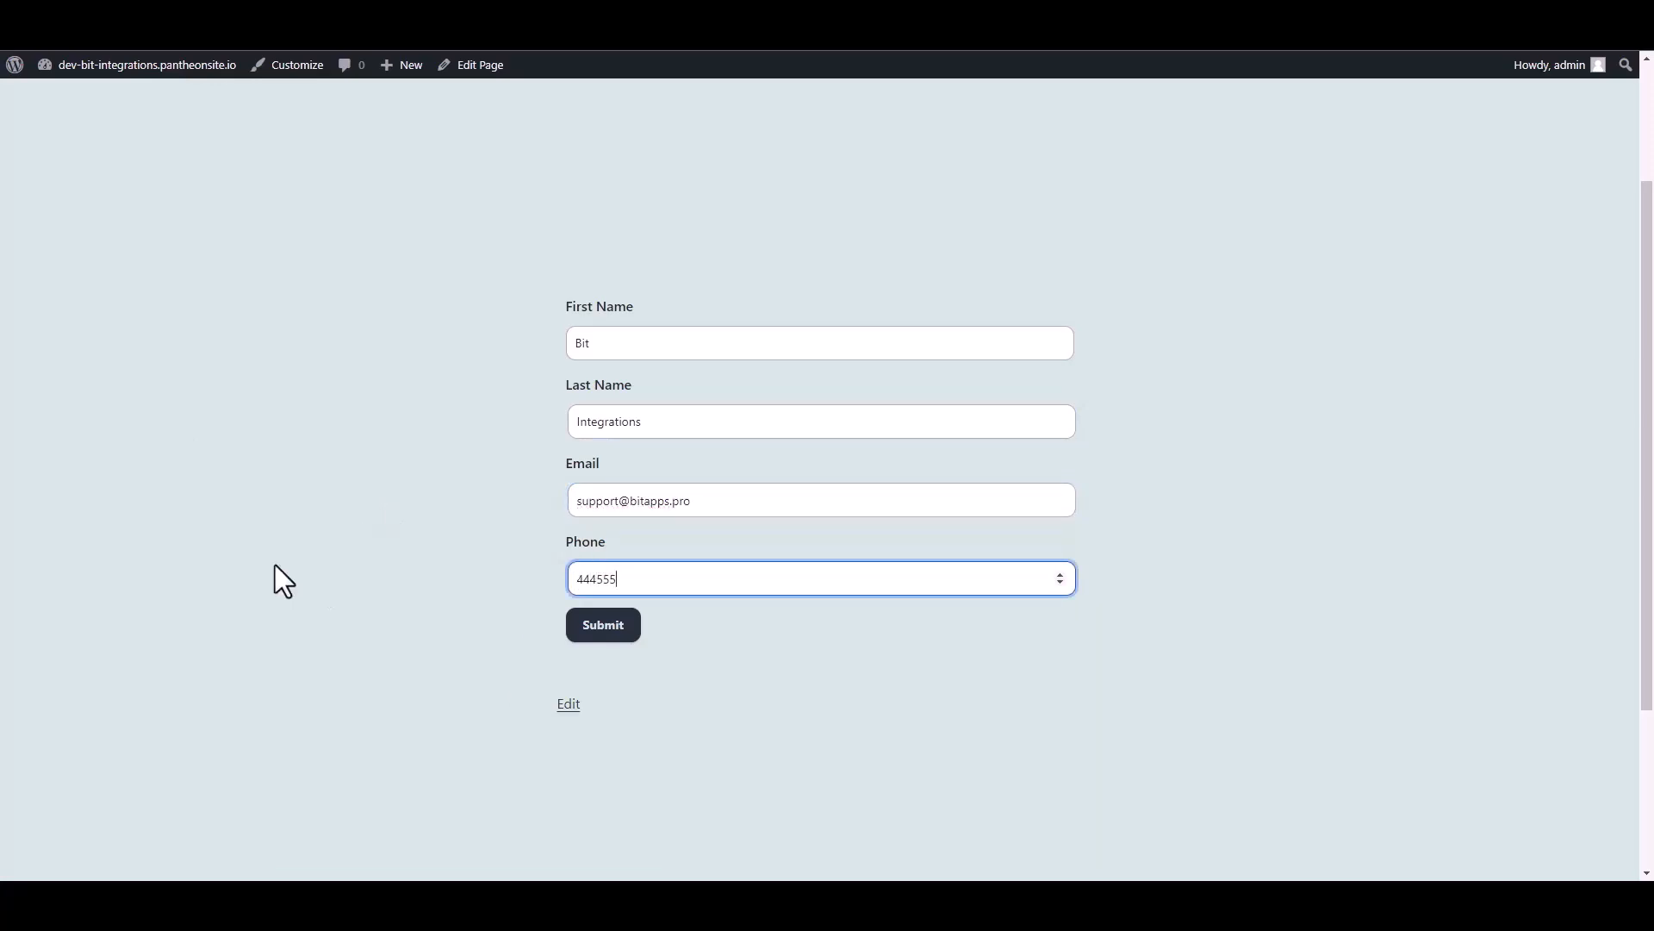
left_click(610, 629)
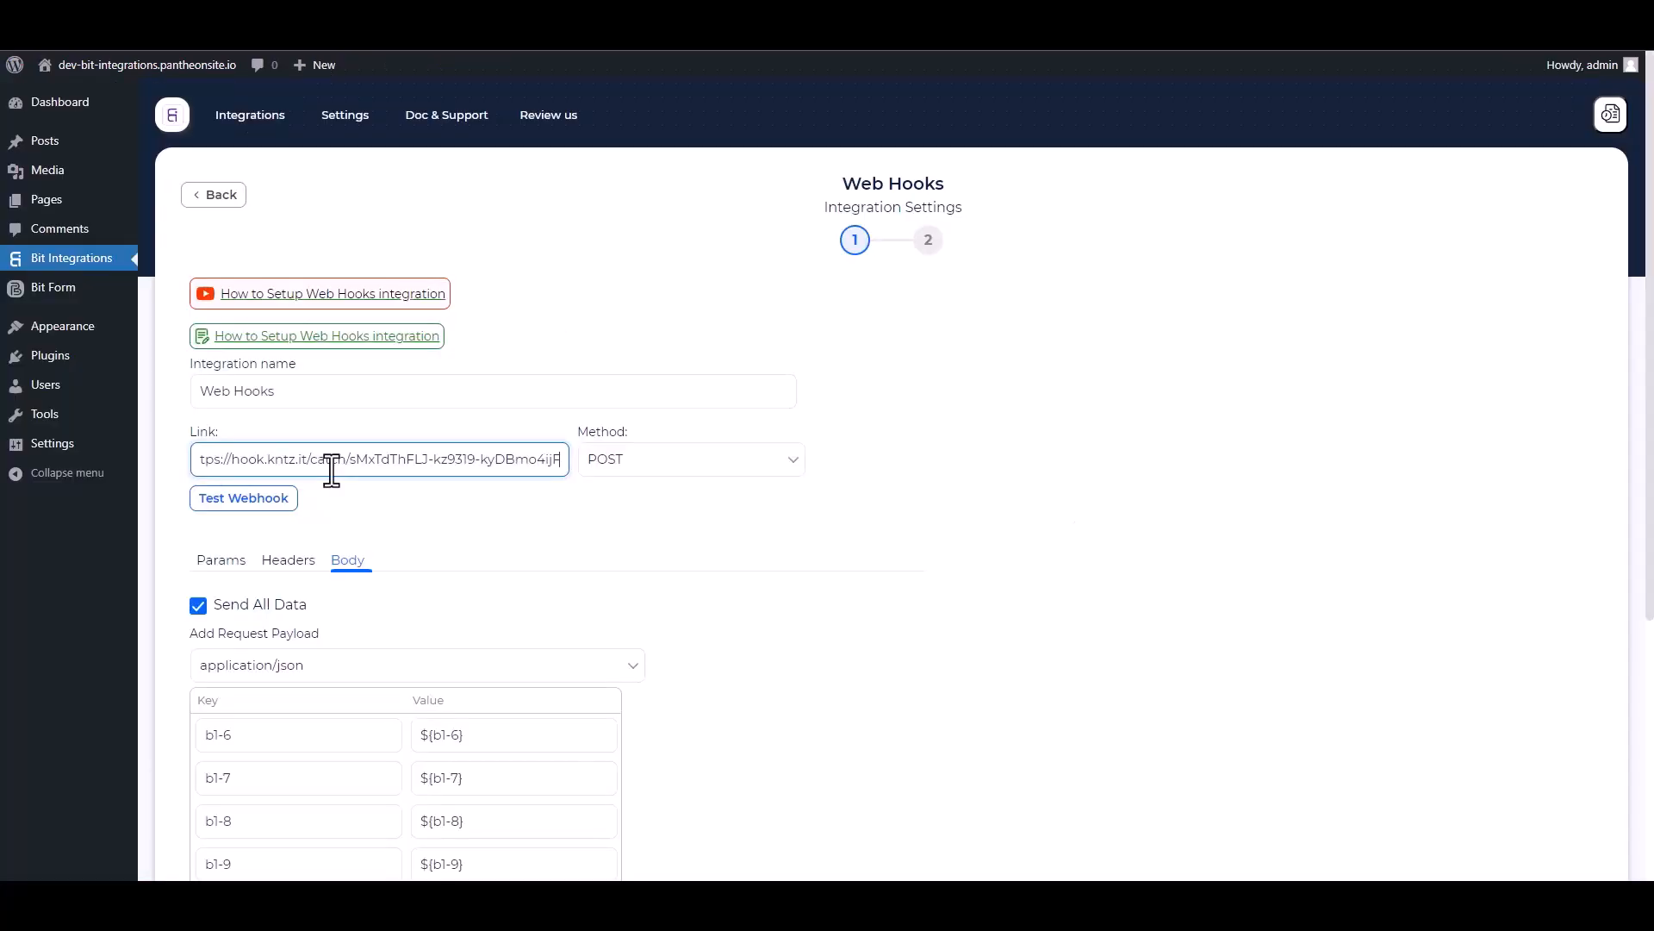
Step: Test the webhook against the KonnectzIT URL, then finish and save the integration
left_click(270, 500)
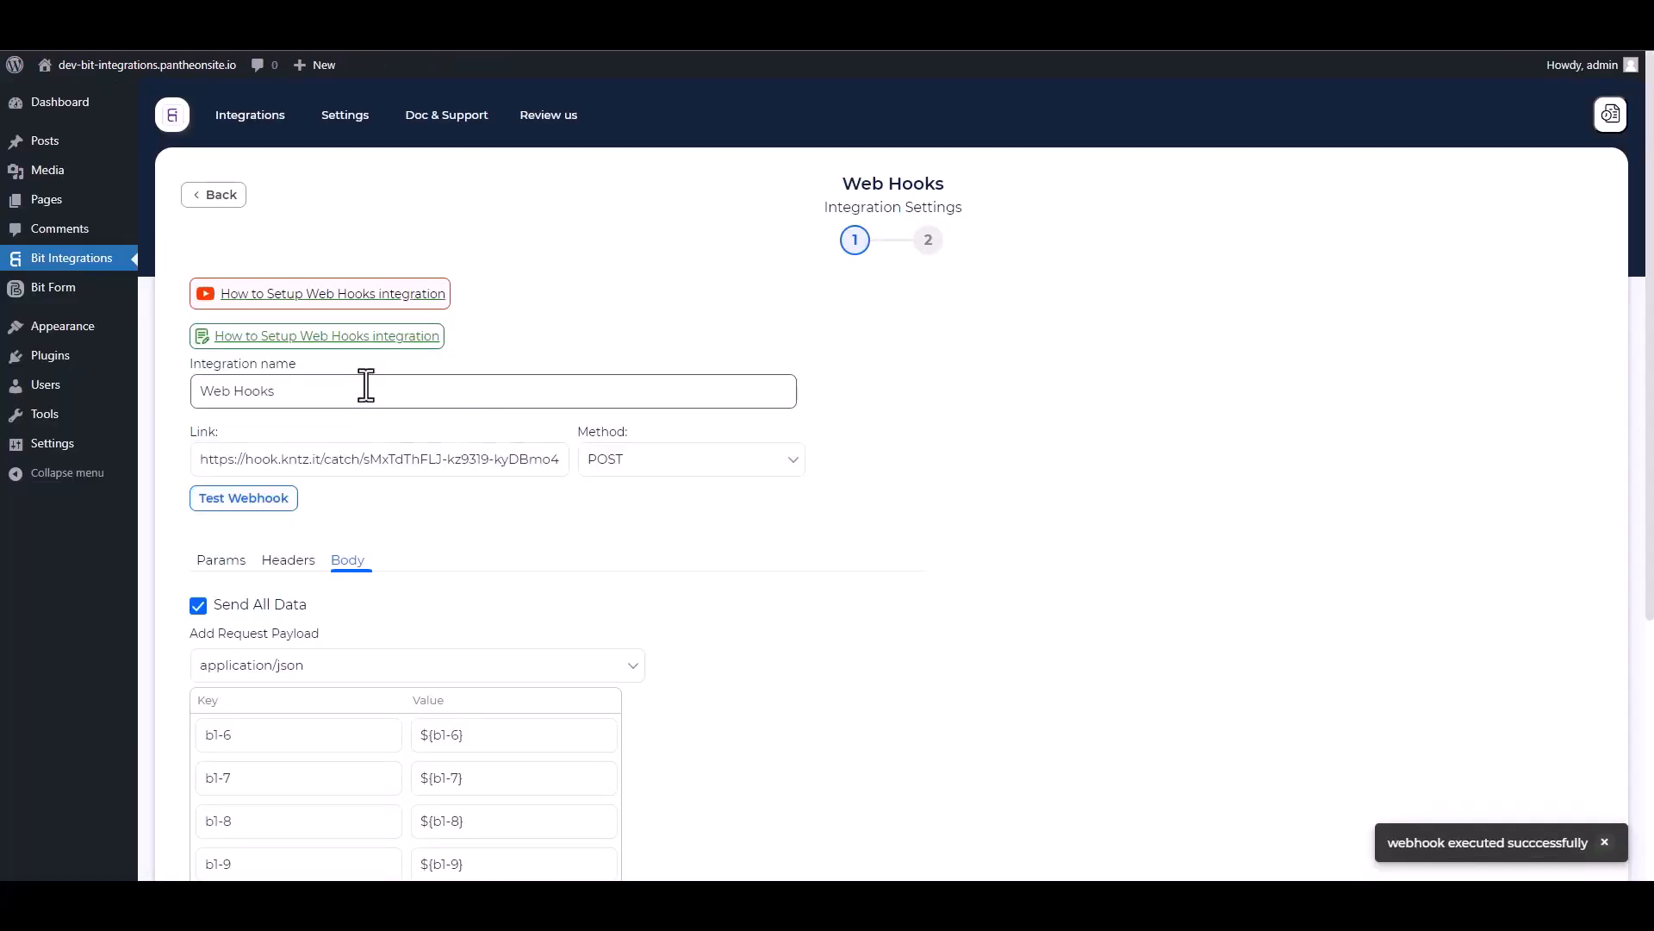
scroll(506, 469, "down", 4)
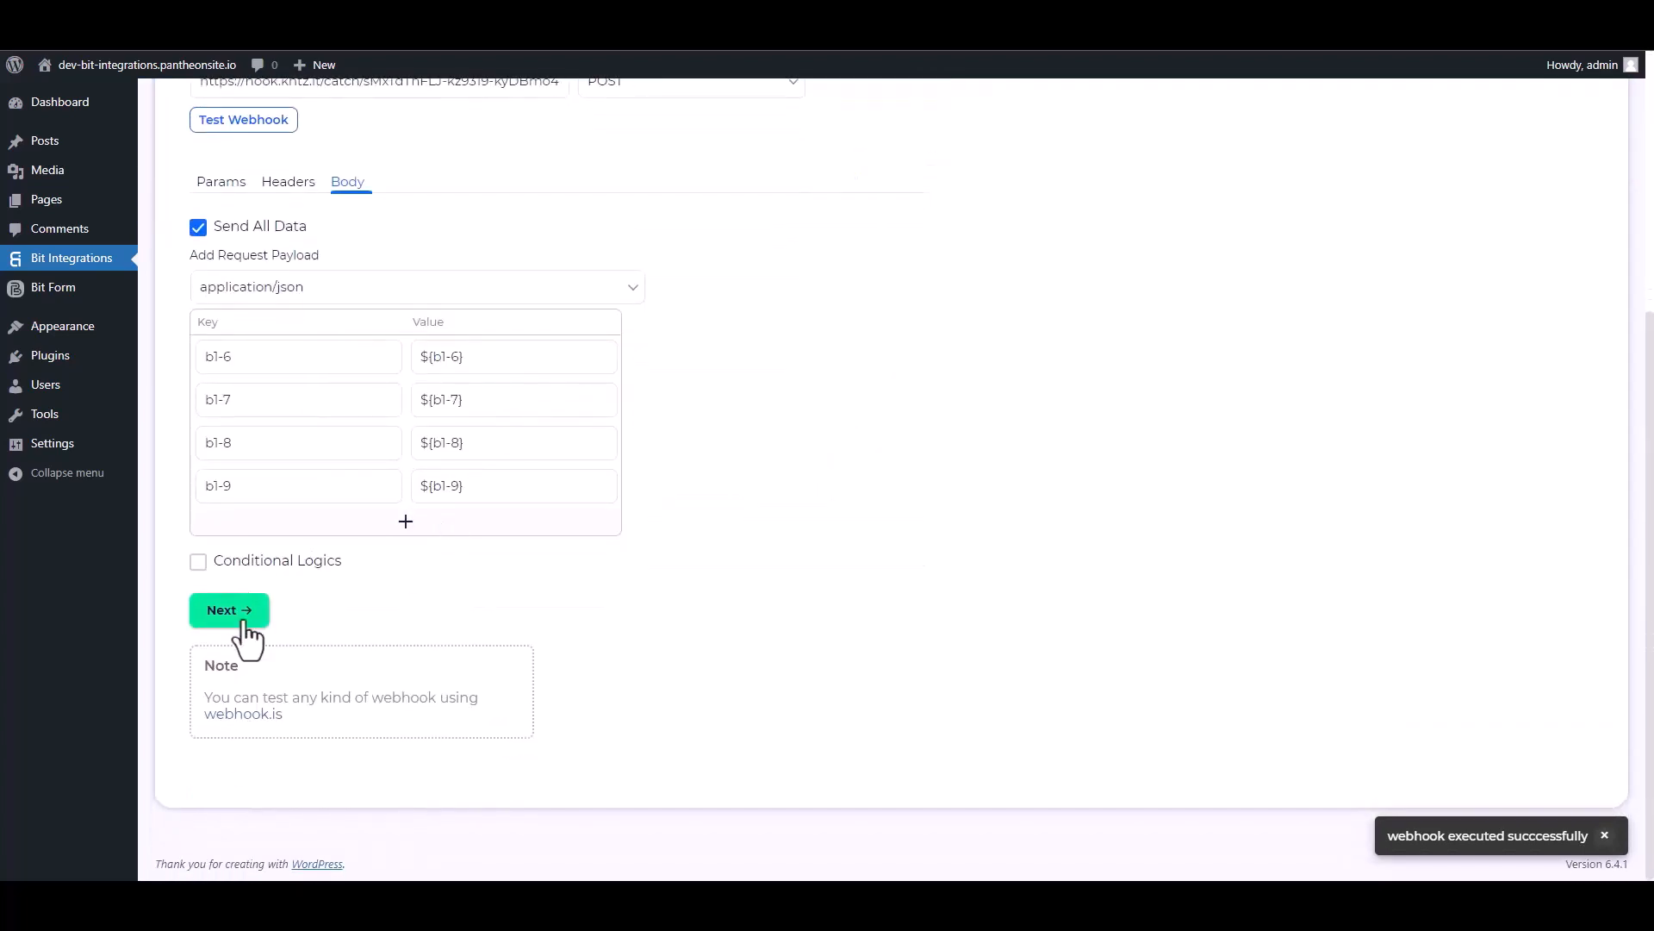
left_click(244, 622)
left_click(891, 349)
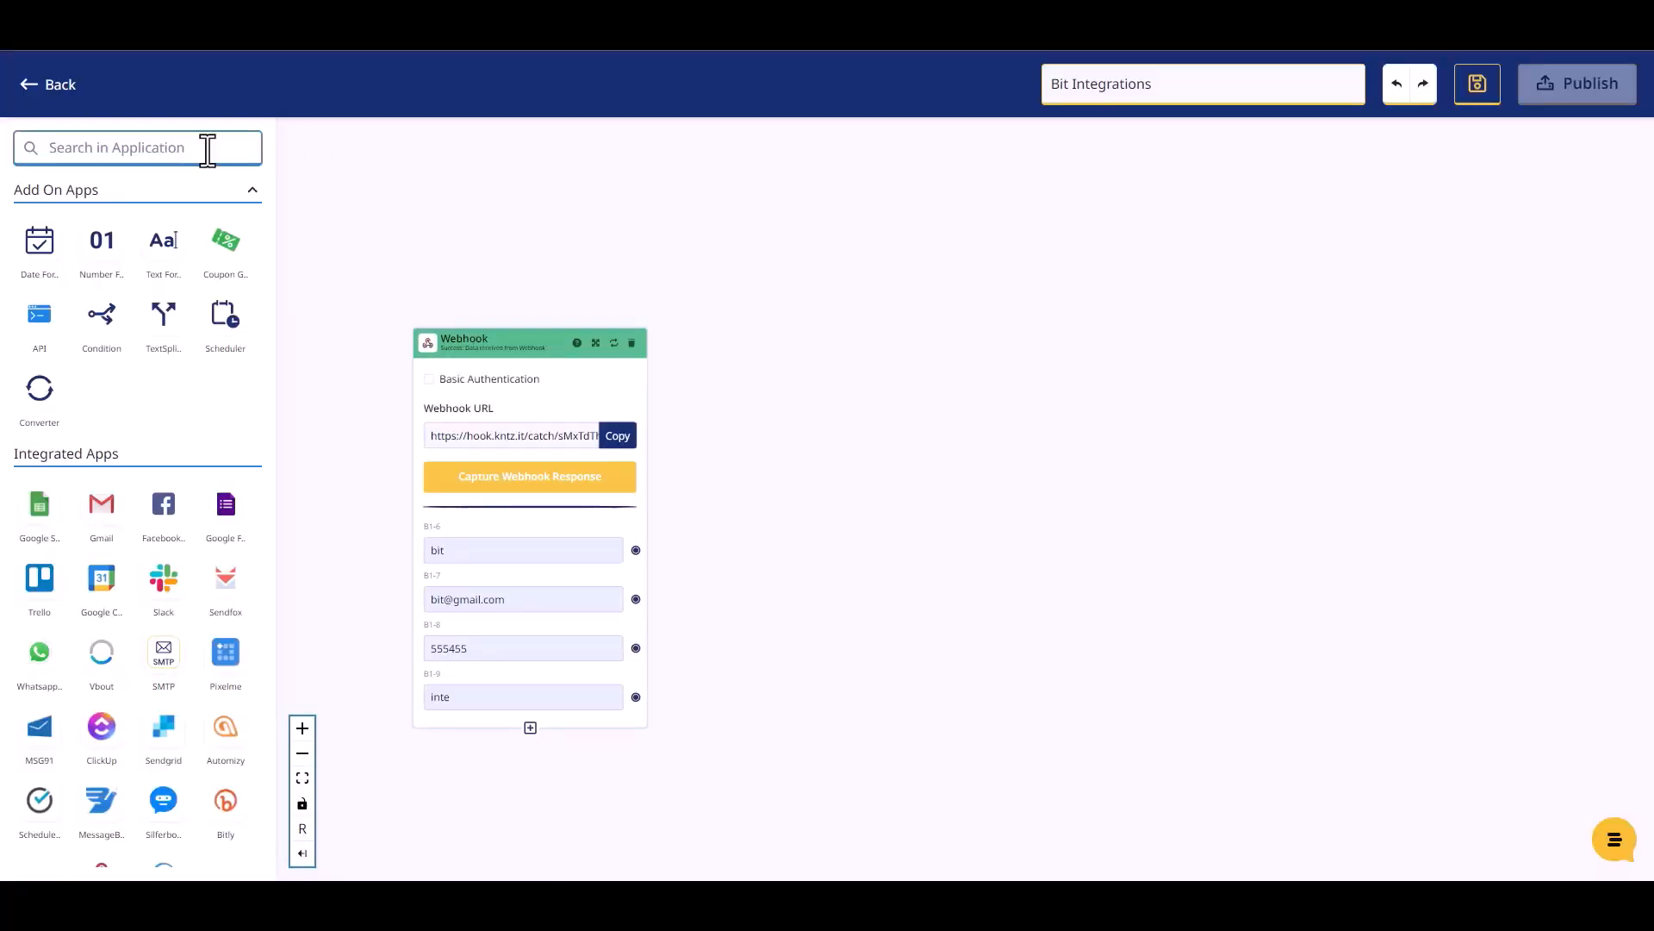
Step: Add a Mailer Lite step after the Webhook with the Create Or Update Subscriber action
type("m")
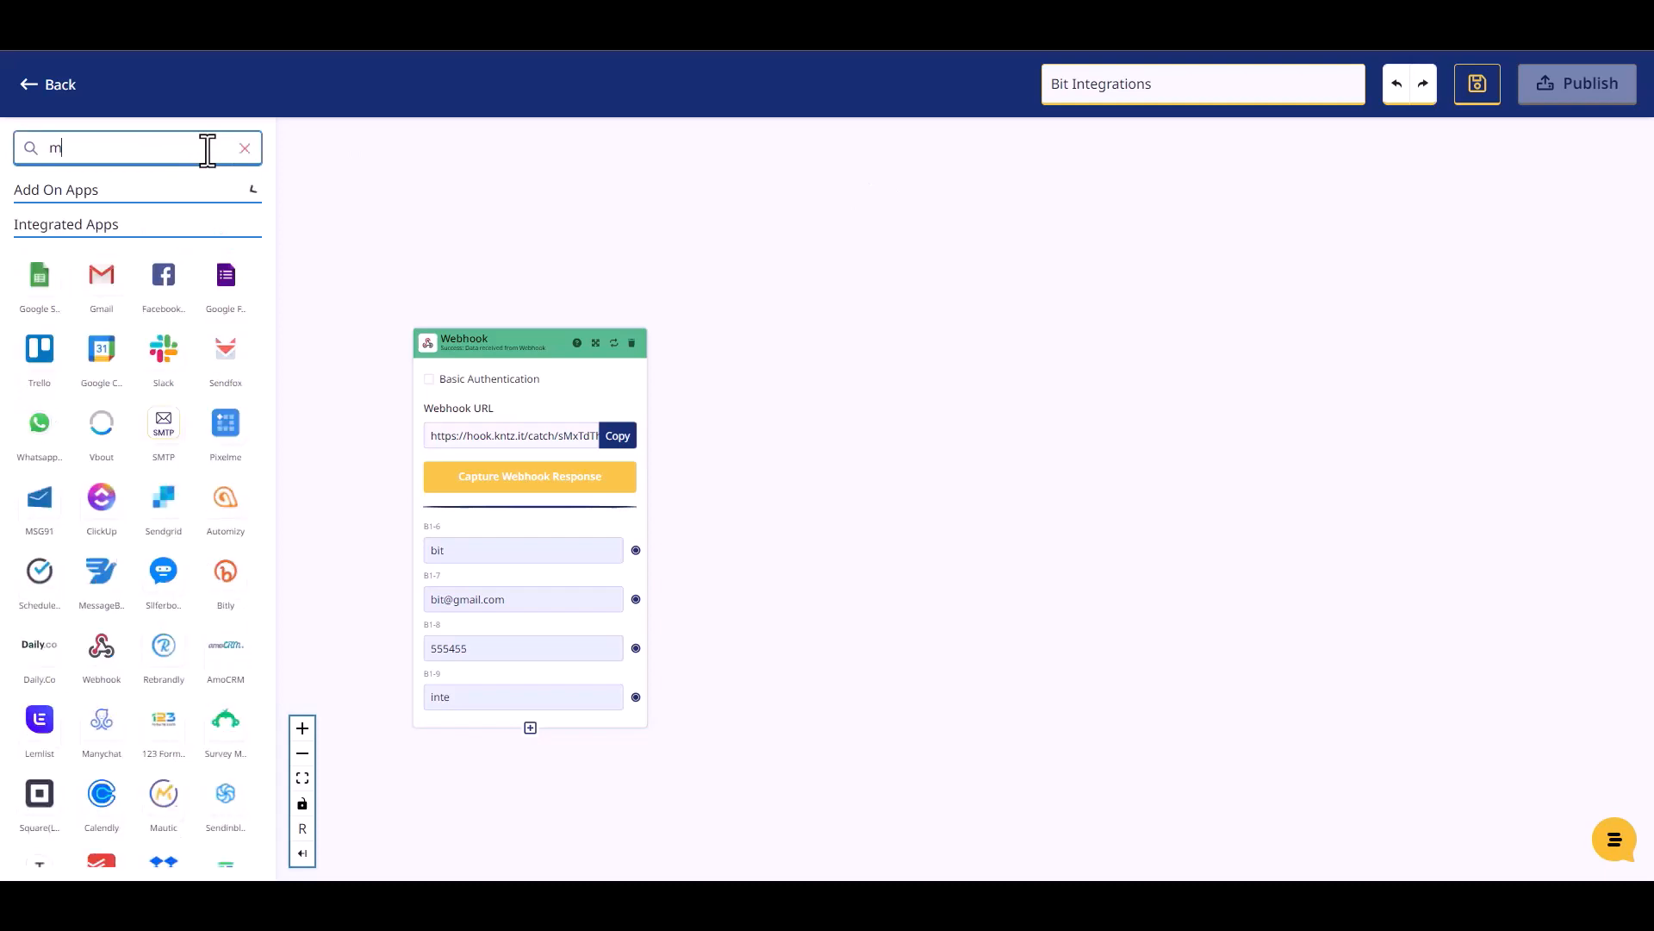
type("ailer")
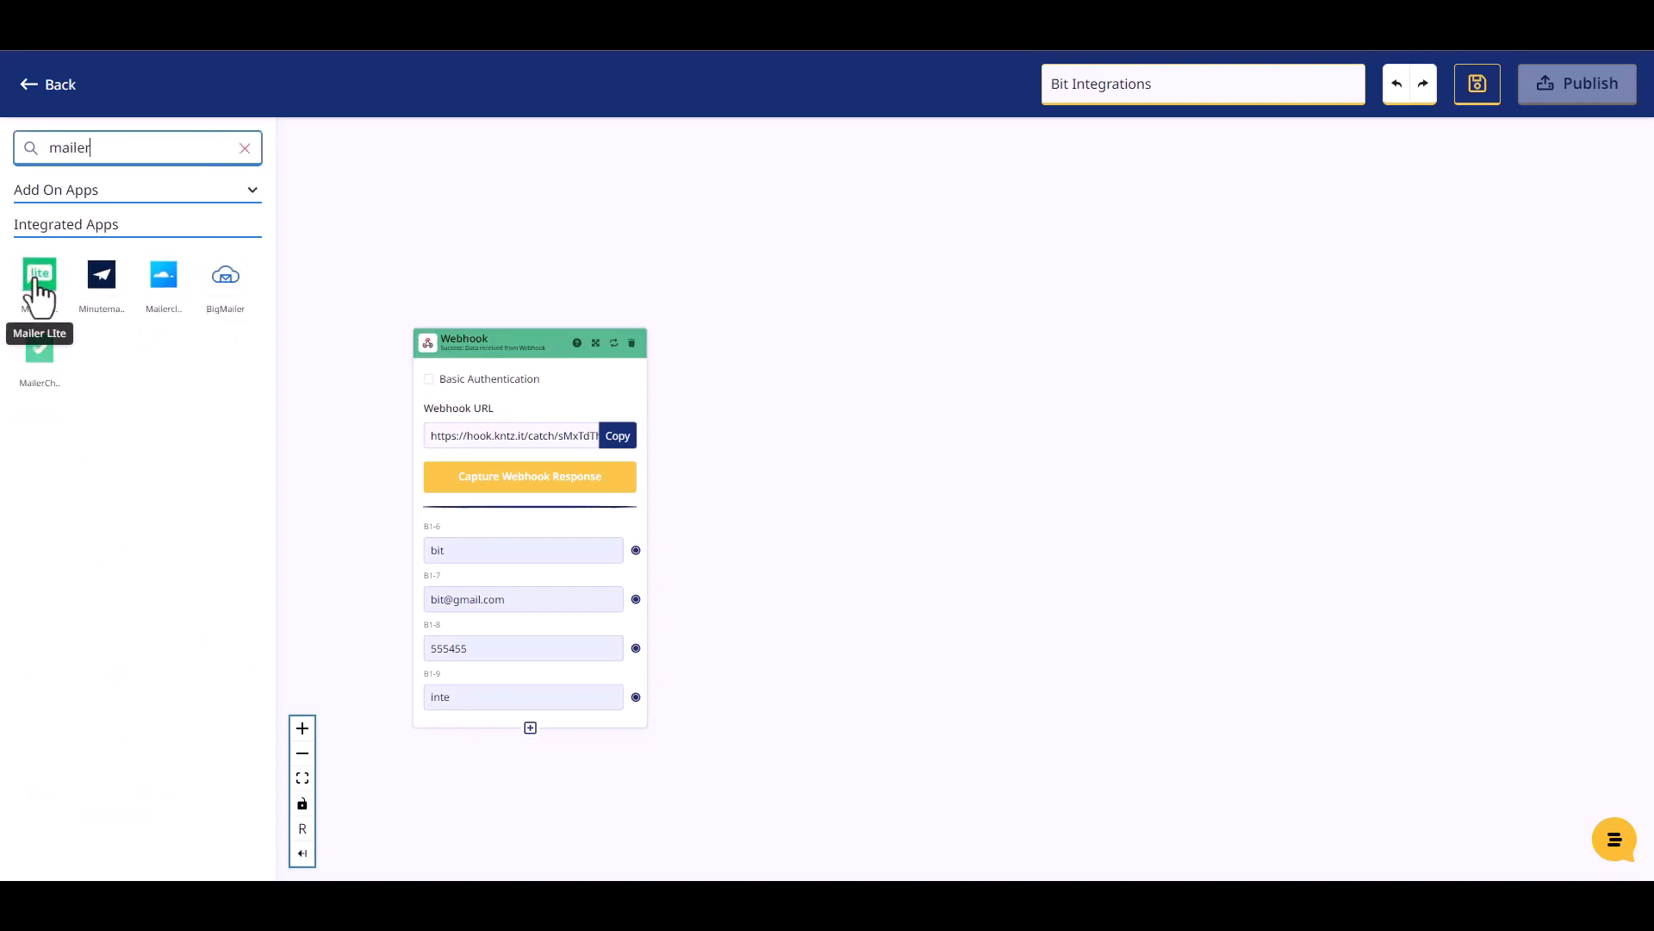
left_click_drag(38, 280, 836, 349)
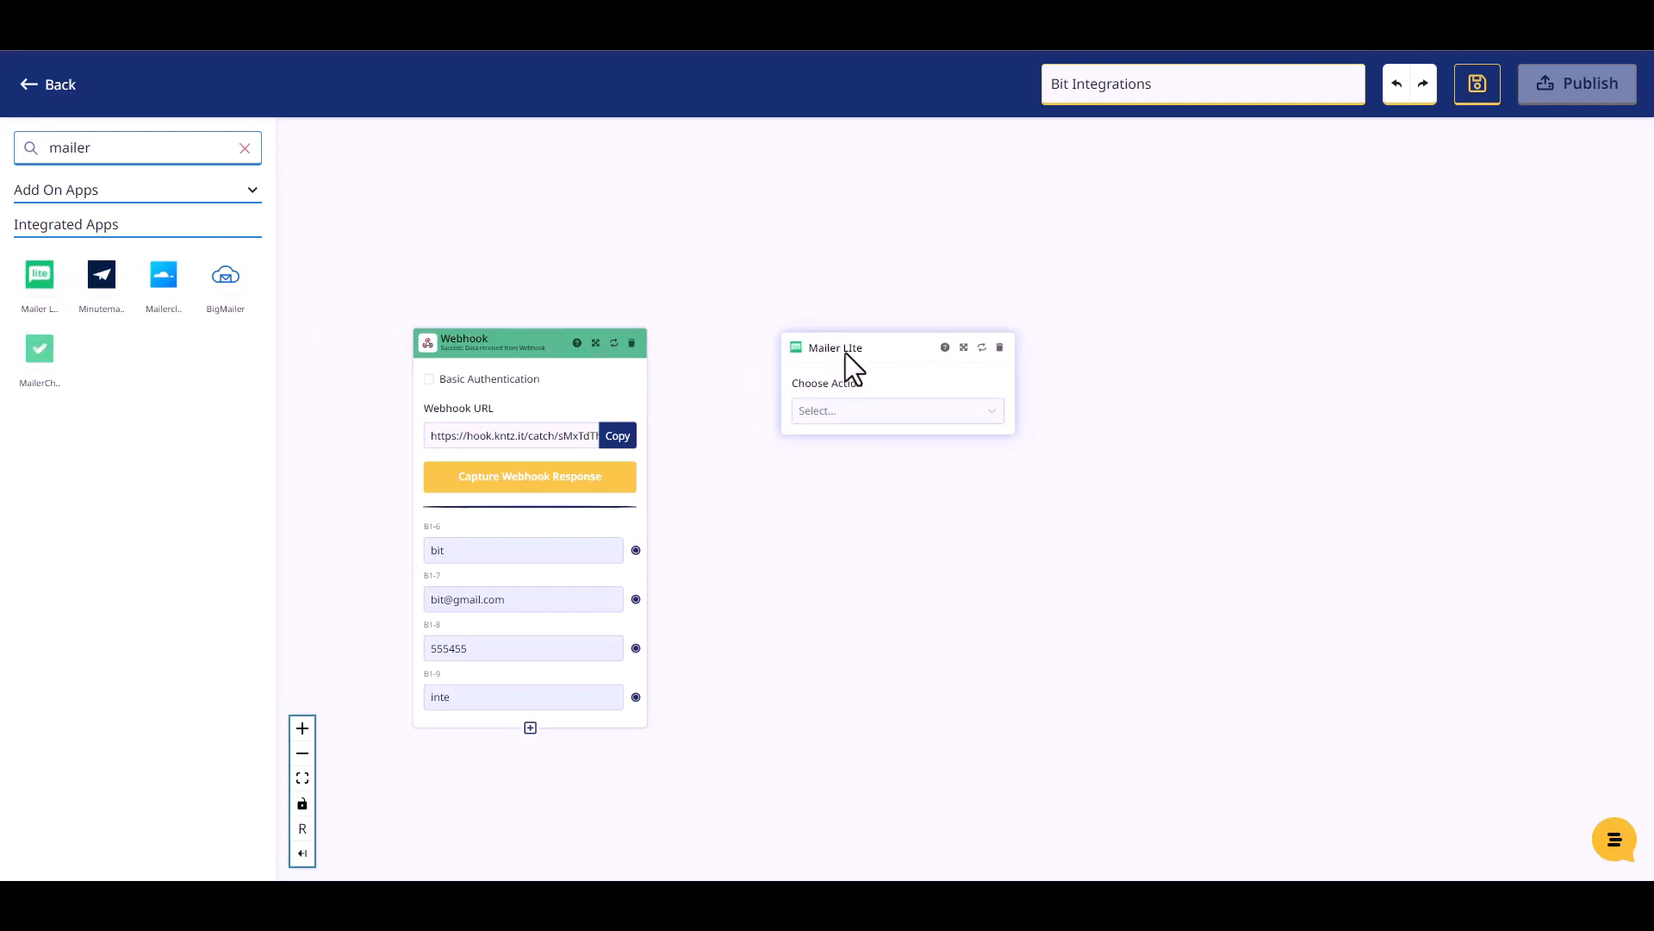
left_click(869, 408)
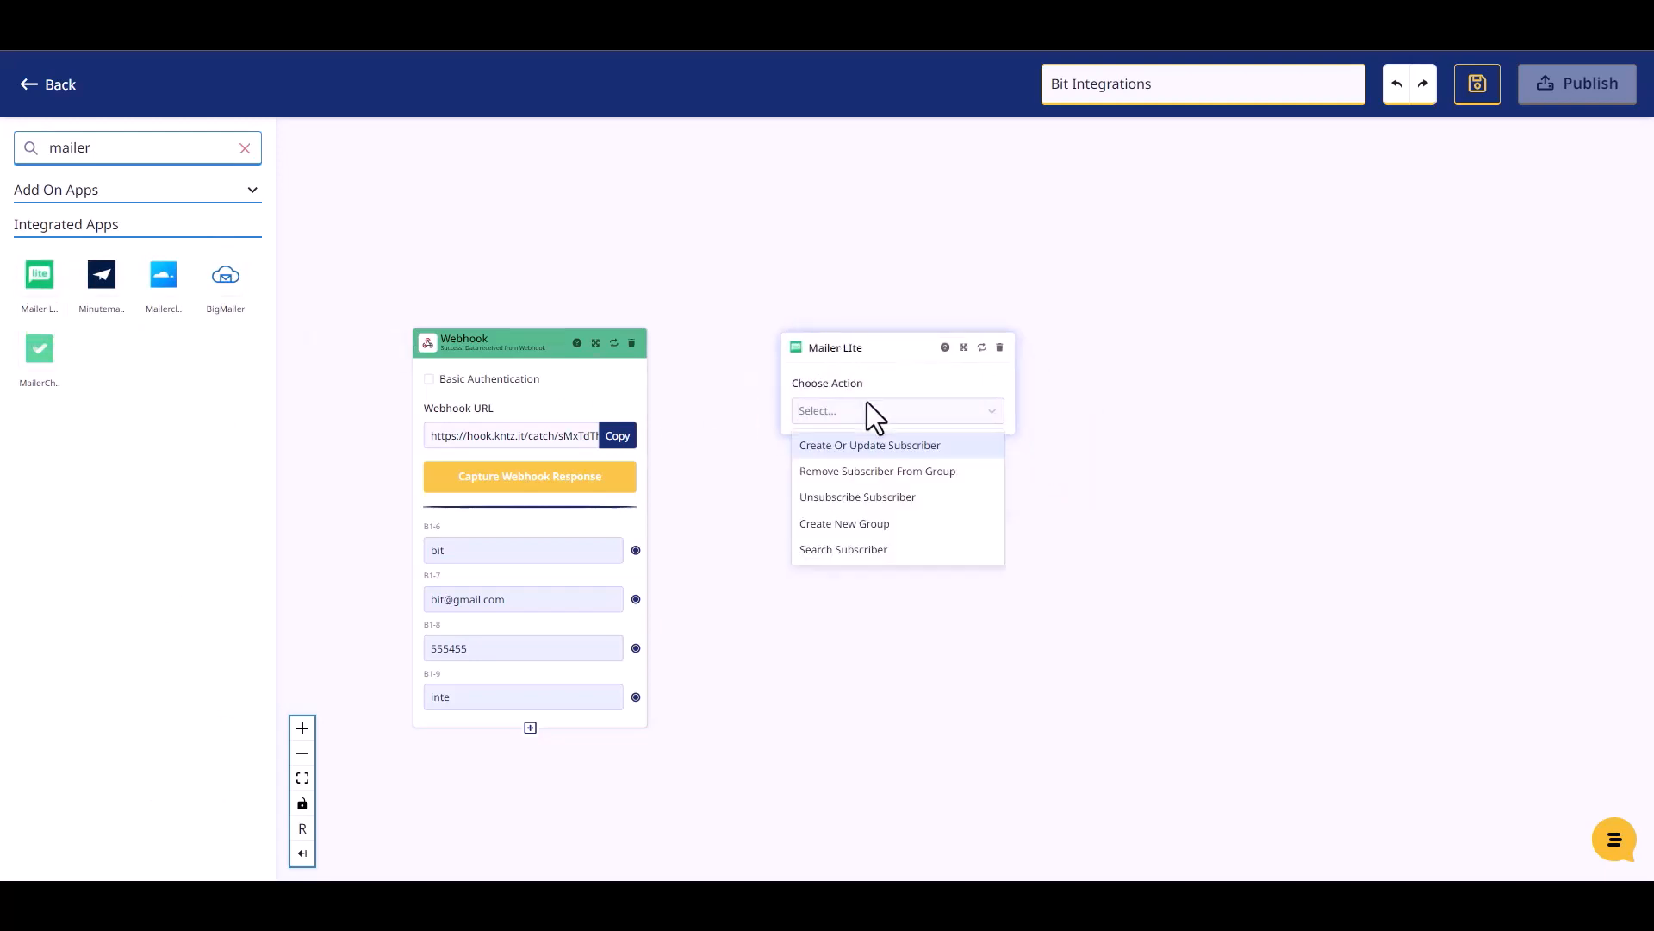
left_click(865, 446)
Step: Select Mailer LIte Account #1, the existing subscriber group and Active status
left_click(851, 470)
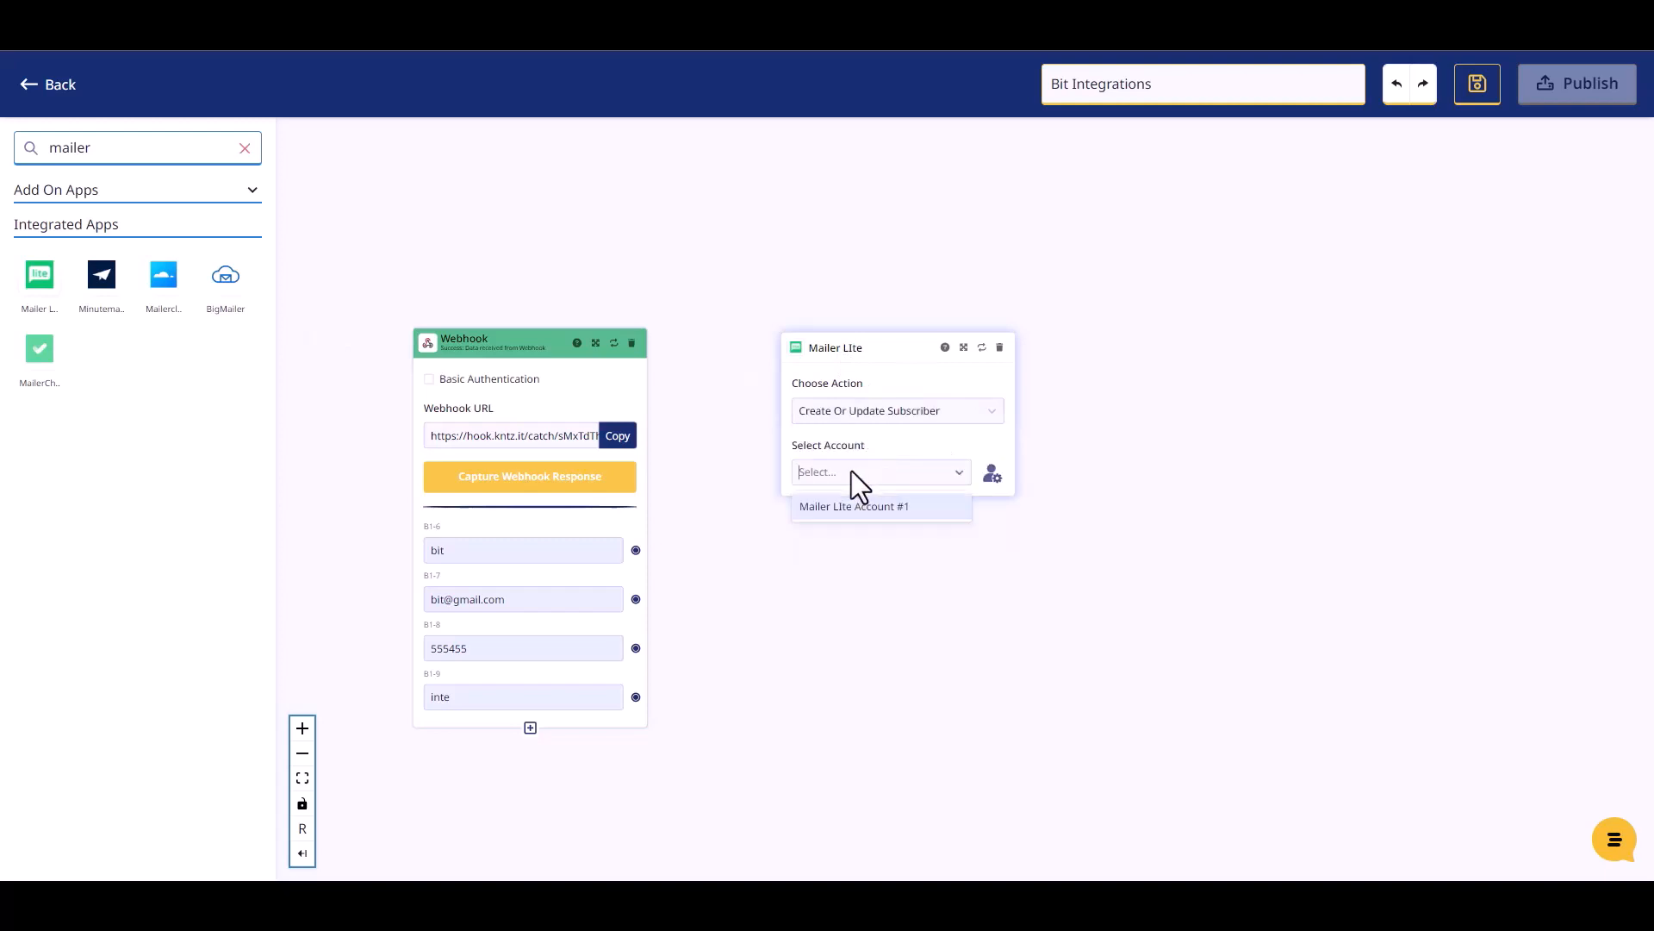
left_click(862, 513)
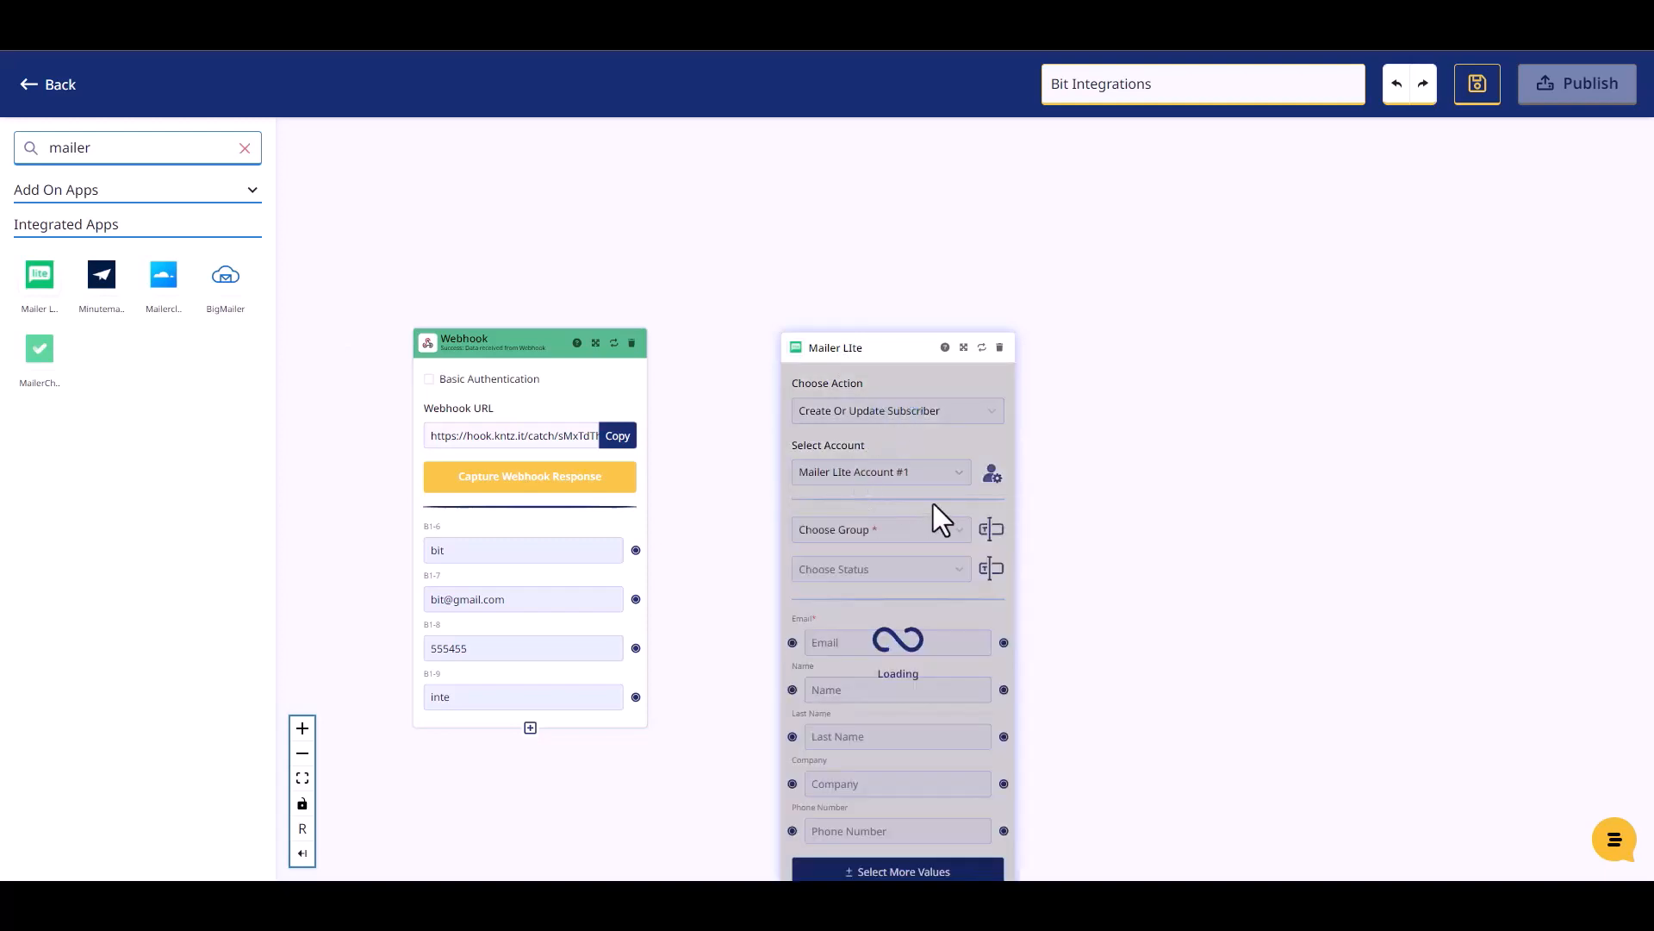
left_click(872, 533)
left_click(815, 427)
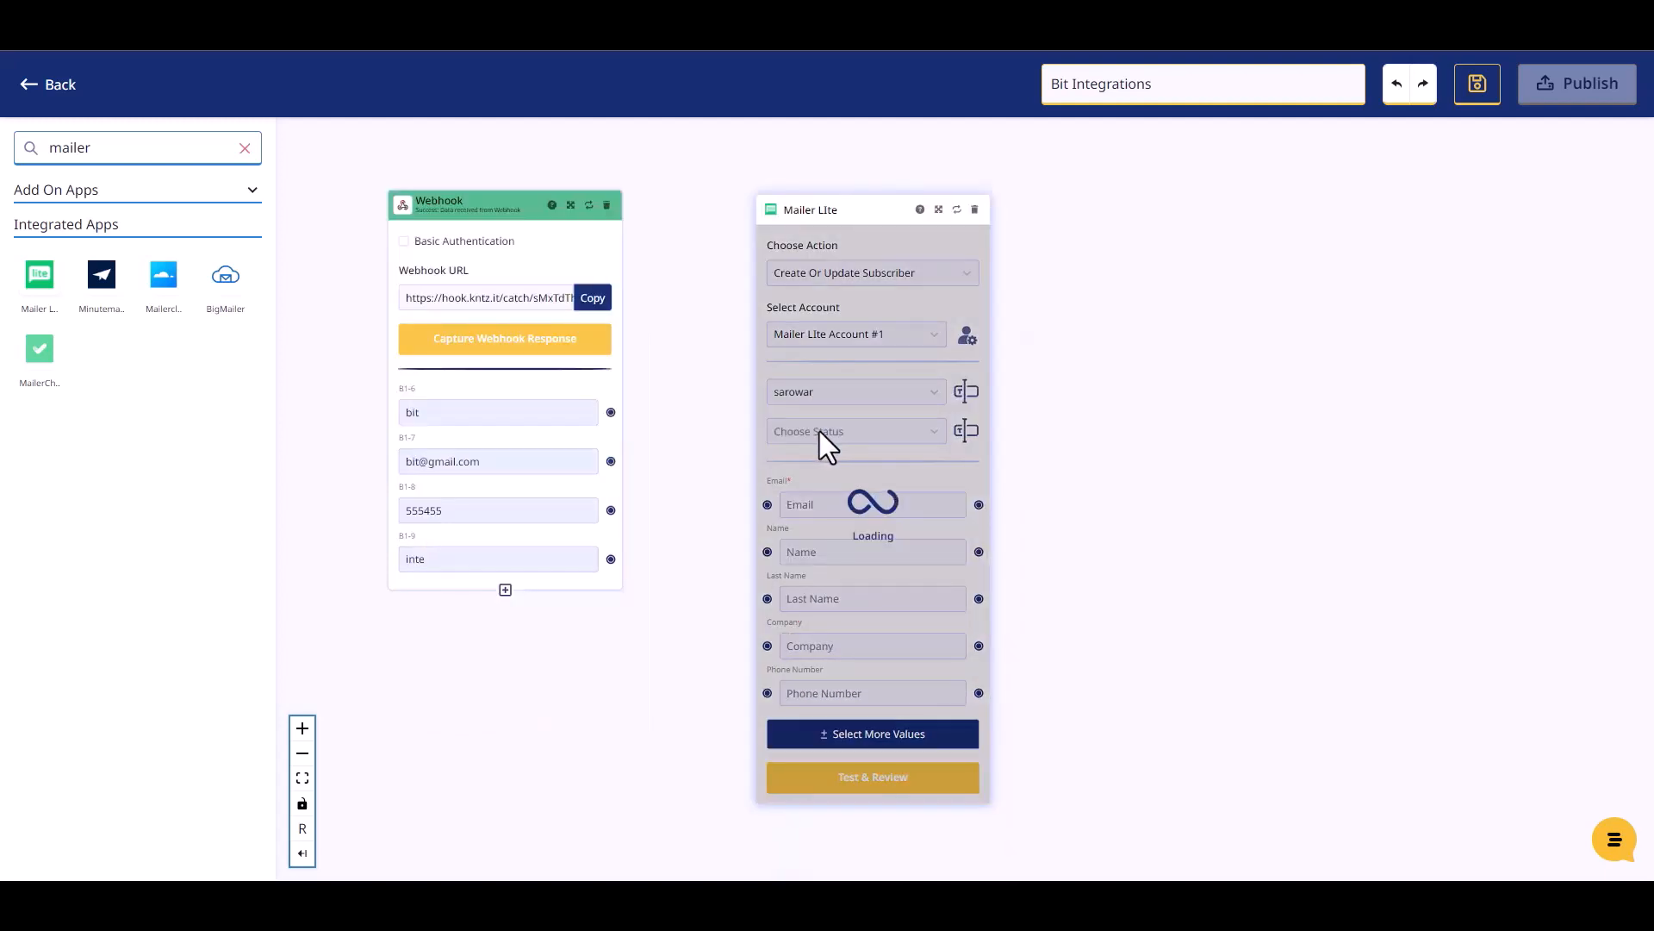
left_click(826, 432)
left_click(814, 465)
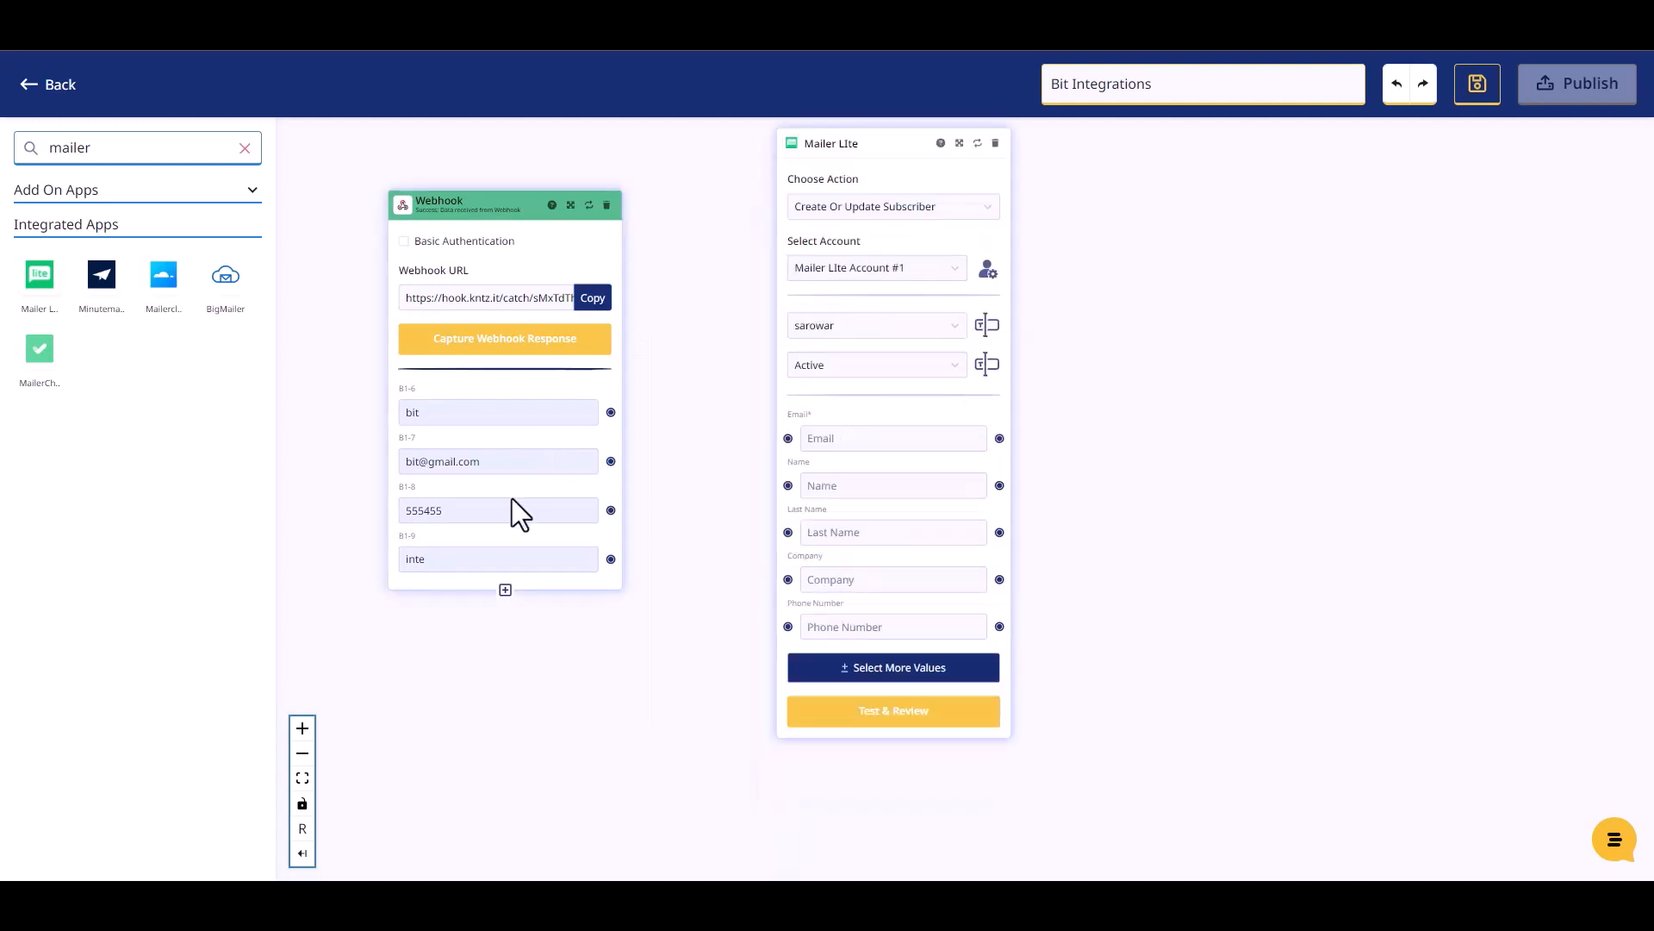
Step: Connect the webhook's email, first name, phone and last name to Mailer Lite's Email, Name, Phone Number and Last Name
left_click_drag(611, 461, 790, 442)
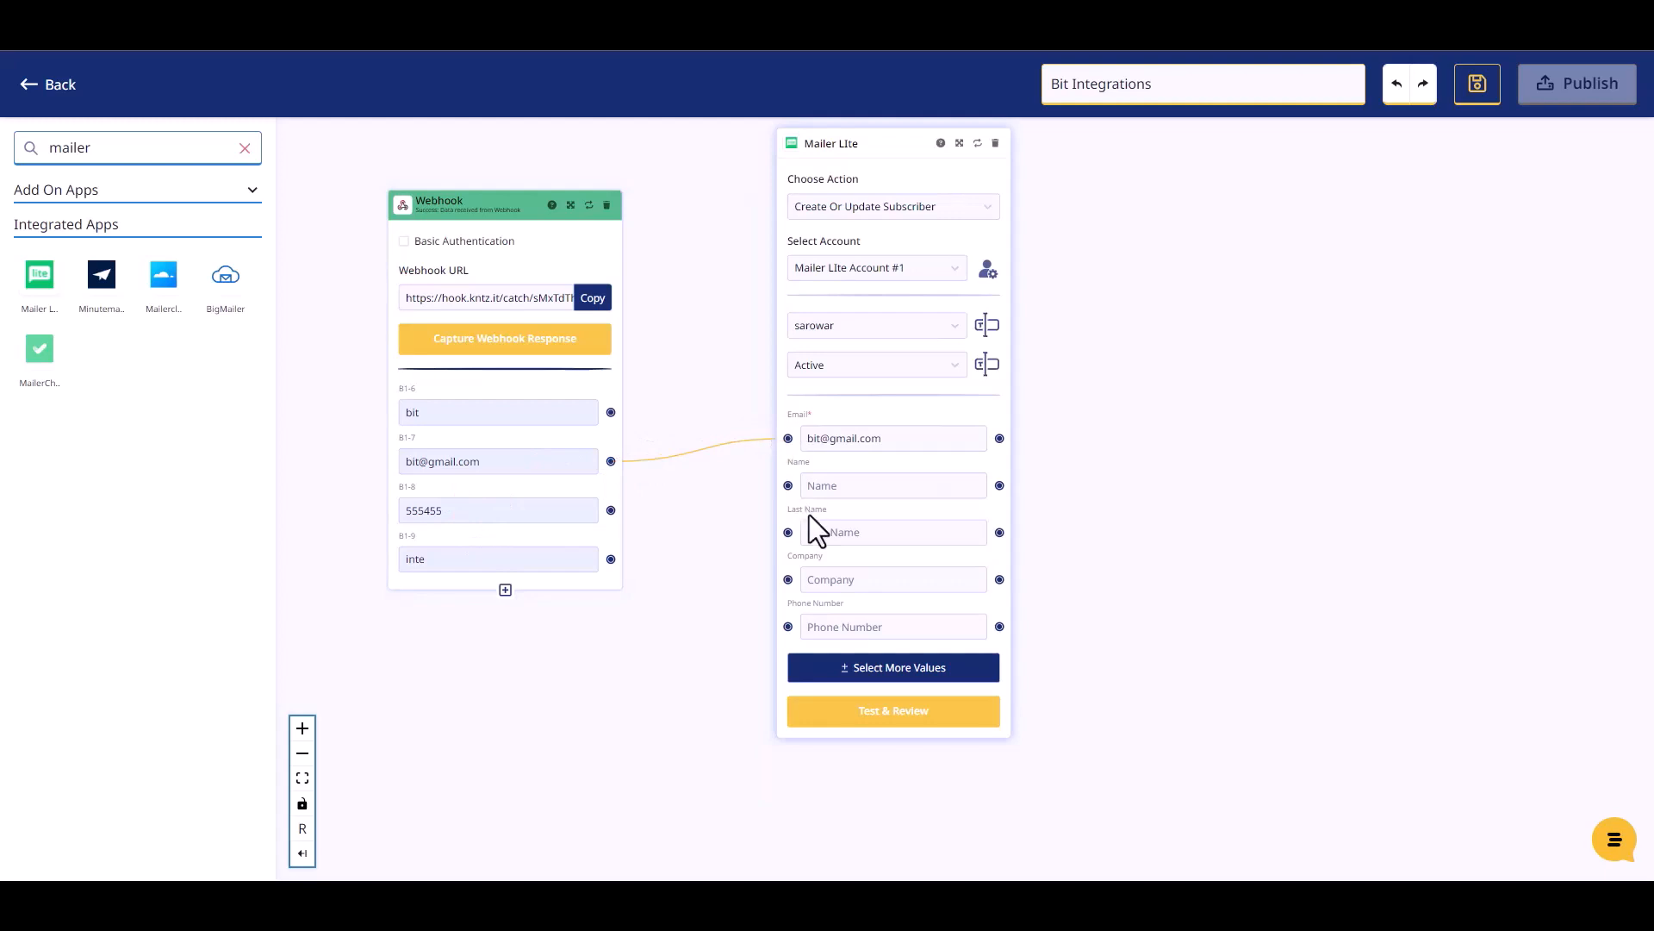
left_click_drag(611, 412, 786, 485)
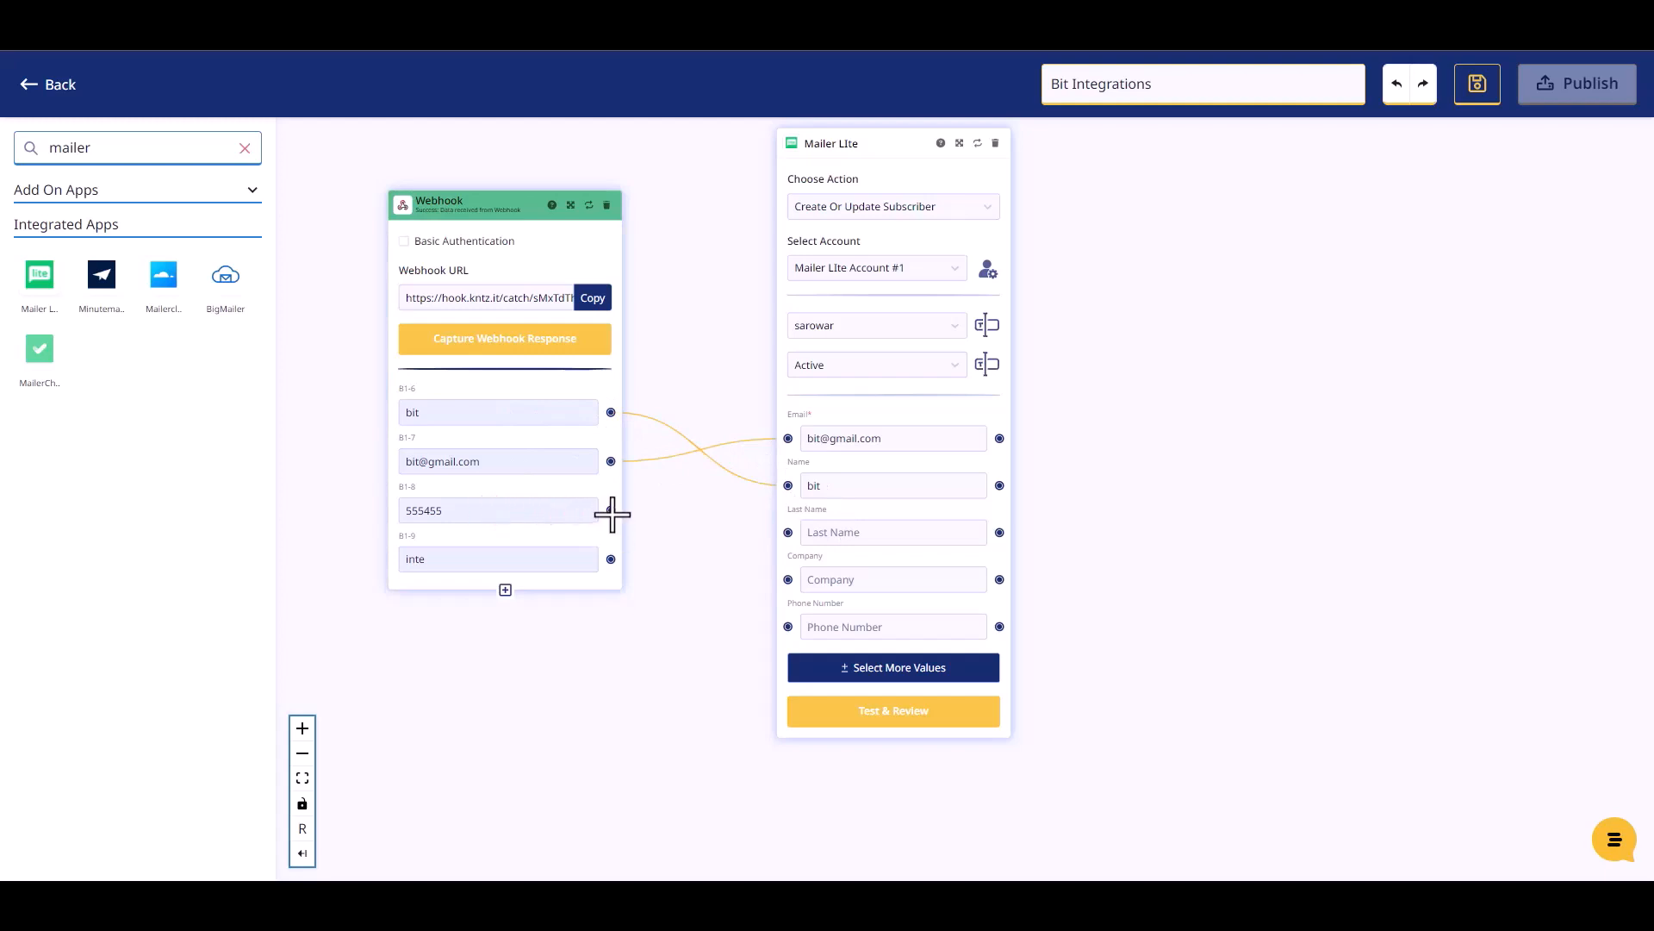
left_click_drag(611, 510, 788, 626)
left_click_drag(613, 558, 787, 535)
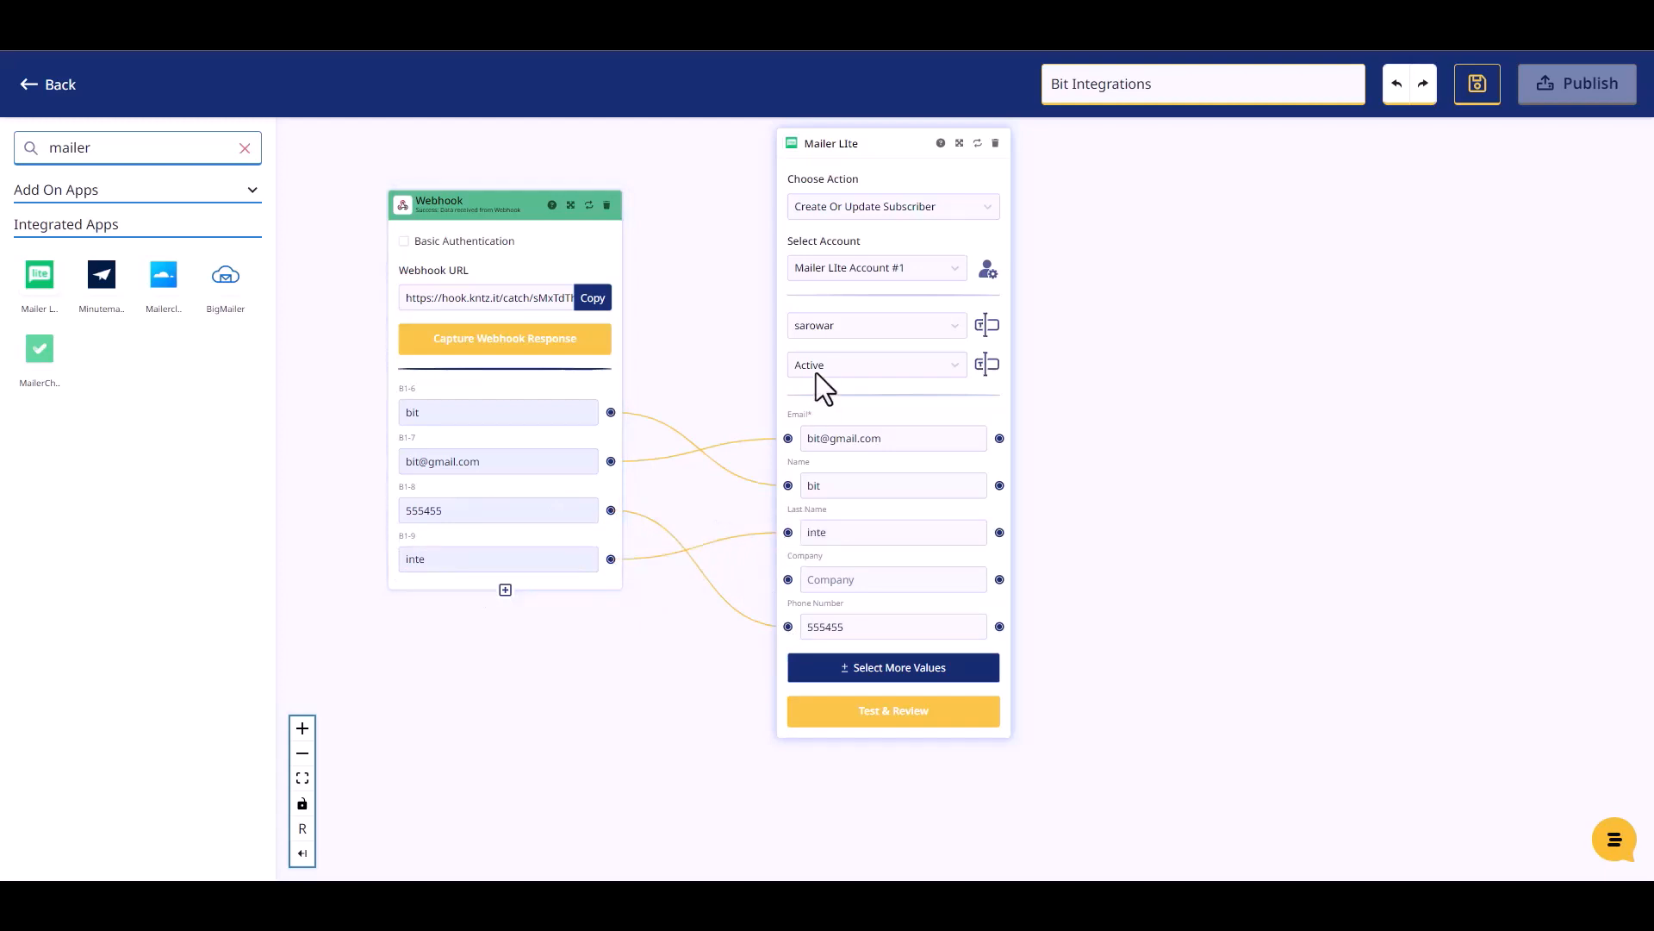
Step: Run Test & Review on the Mailer Lite step, then publish the Konnectz
left_click(896, 714)
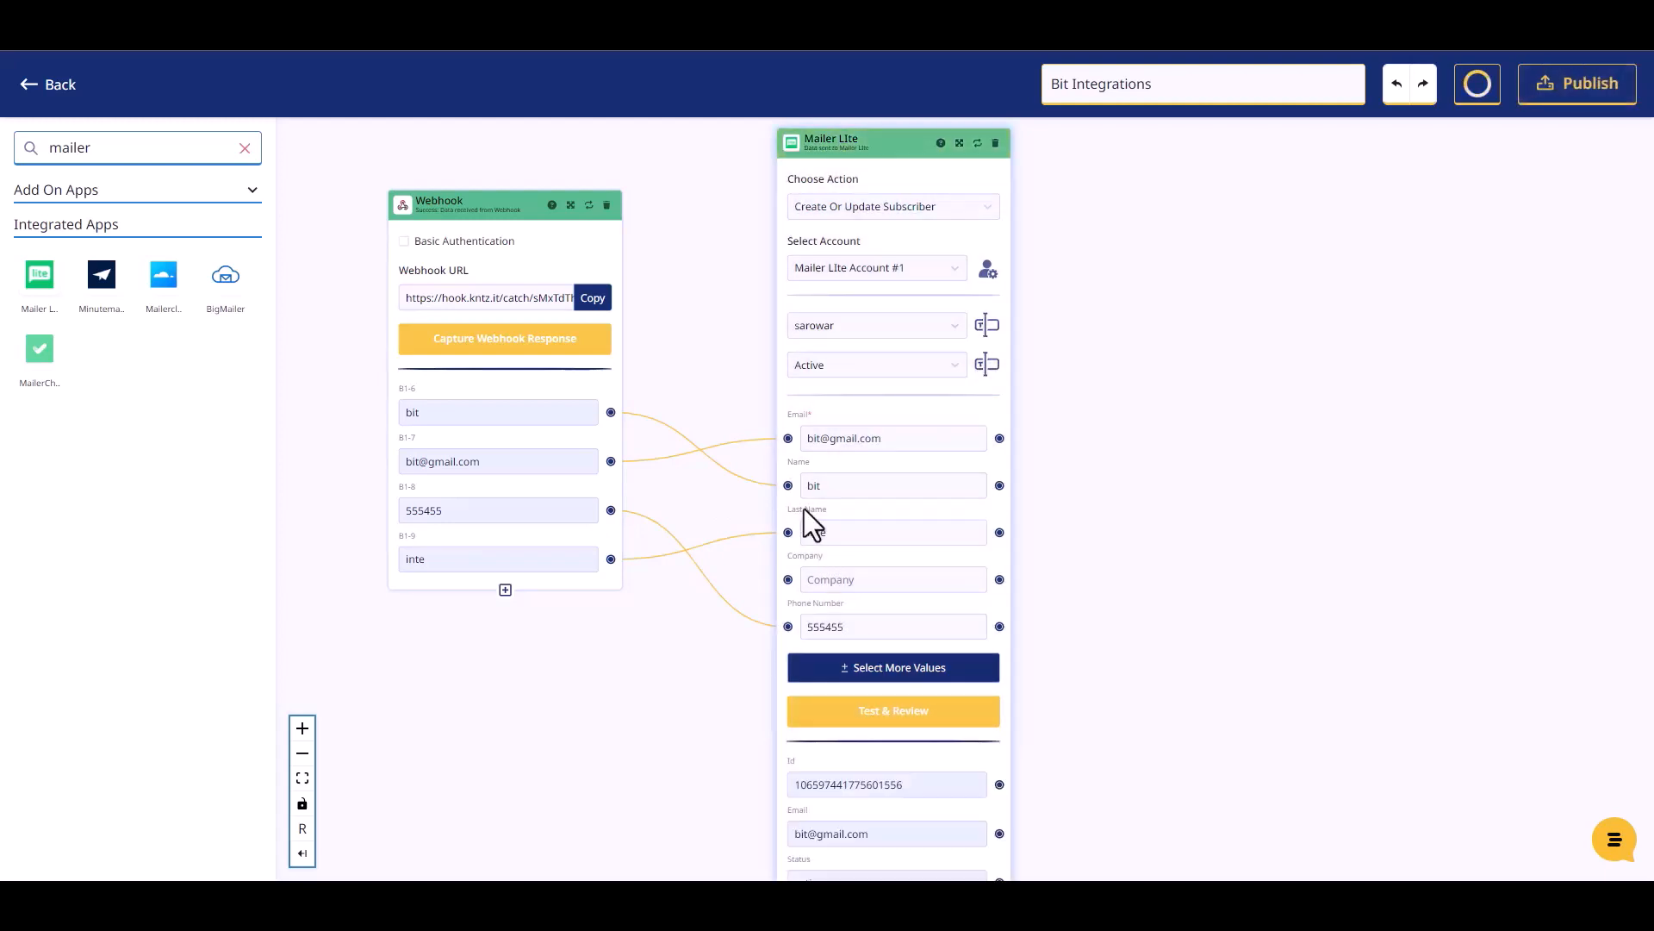
scroll(806, 510, "down", 3)
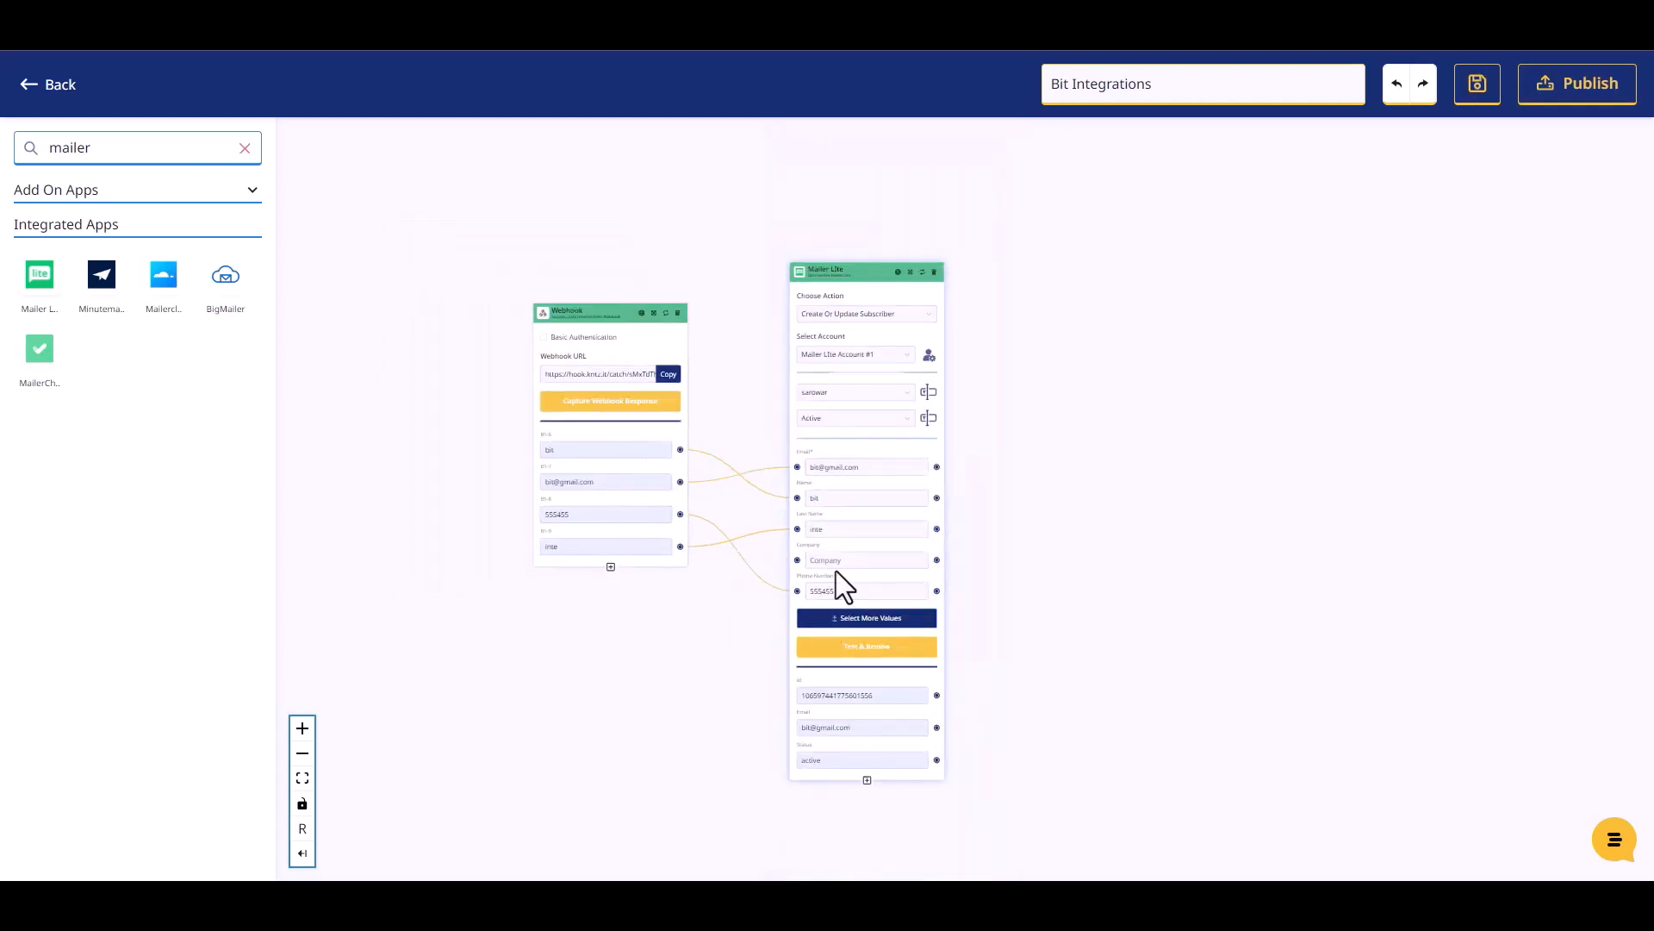
scroll(836, 571, "up", 1)
left_click(1570, 114)
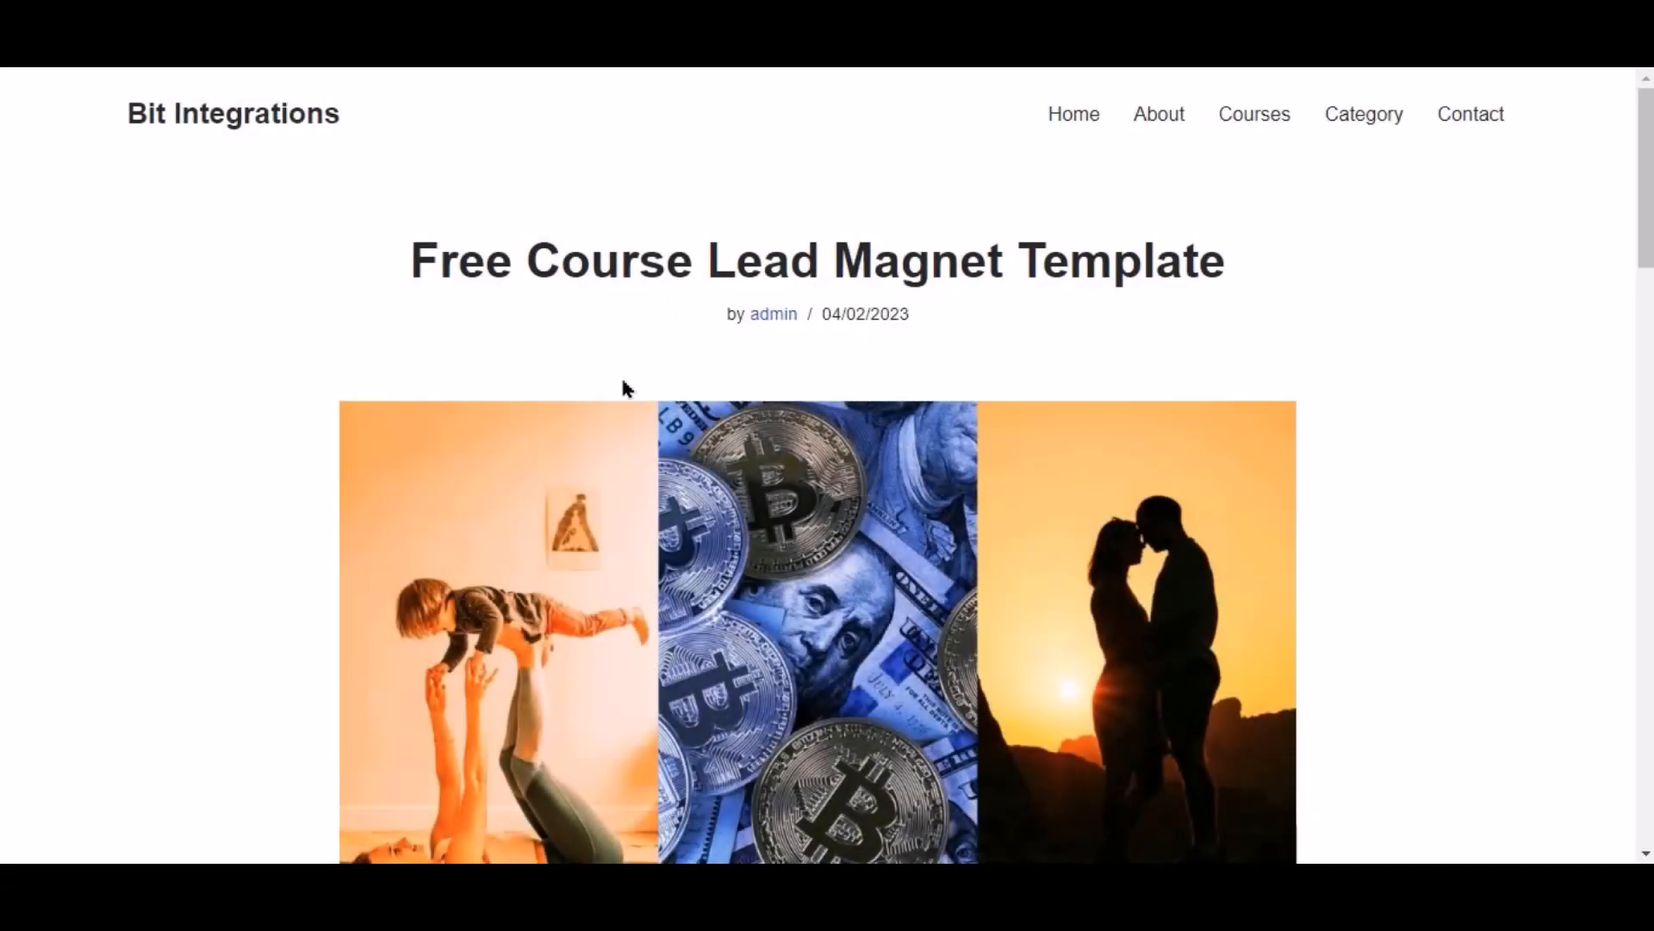
Step: Sign up for Free Course Lead Magnet Template and log in with the saved e-mail and password
scroll(620, 384, "down", 10)
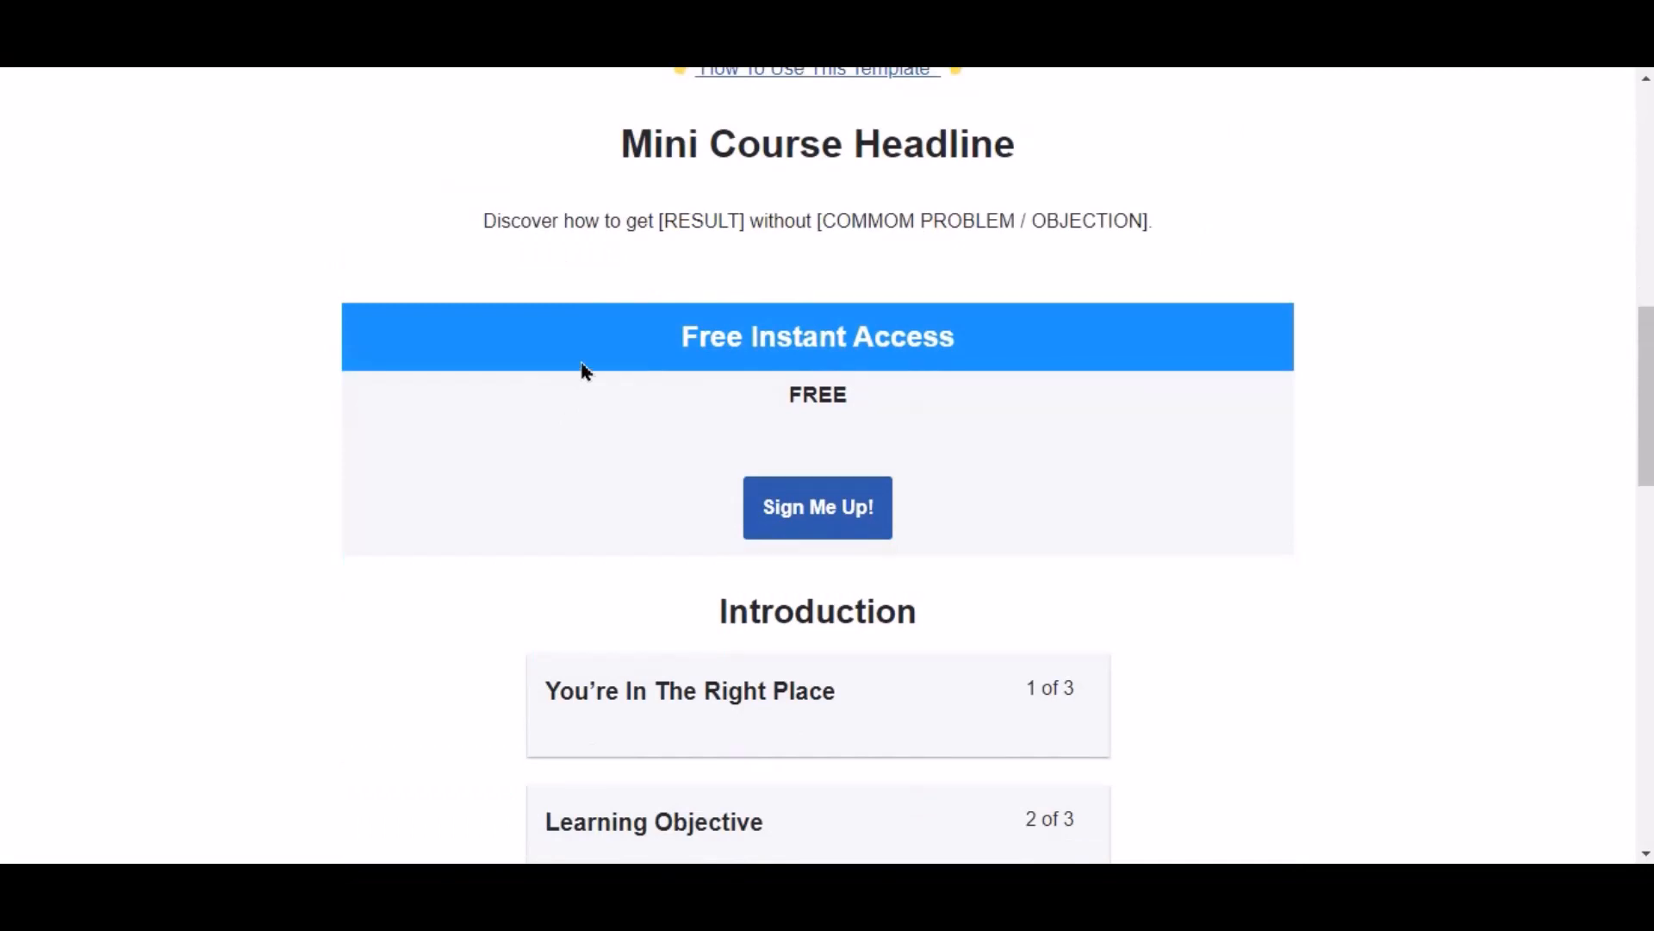
left_click(850, 515)
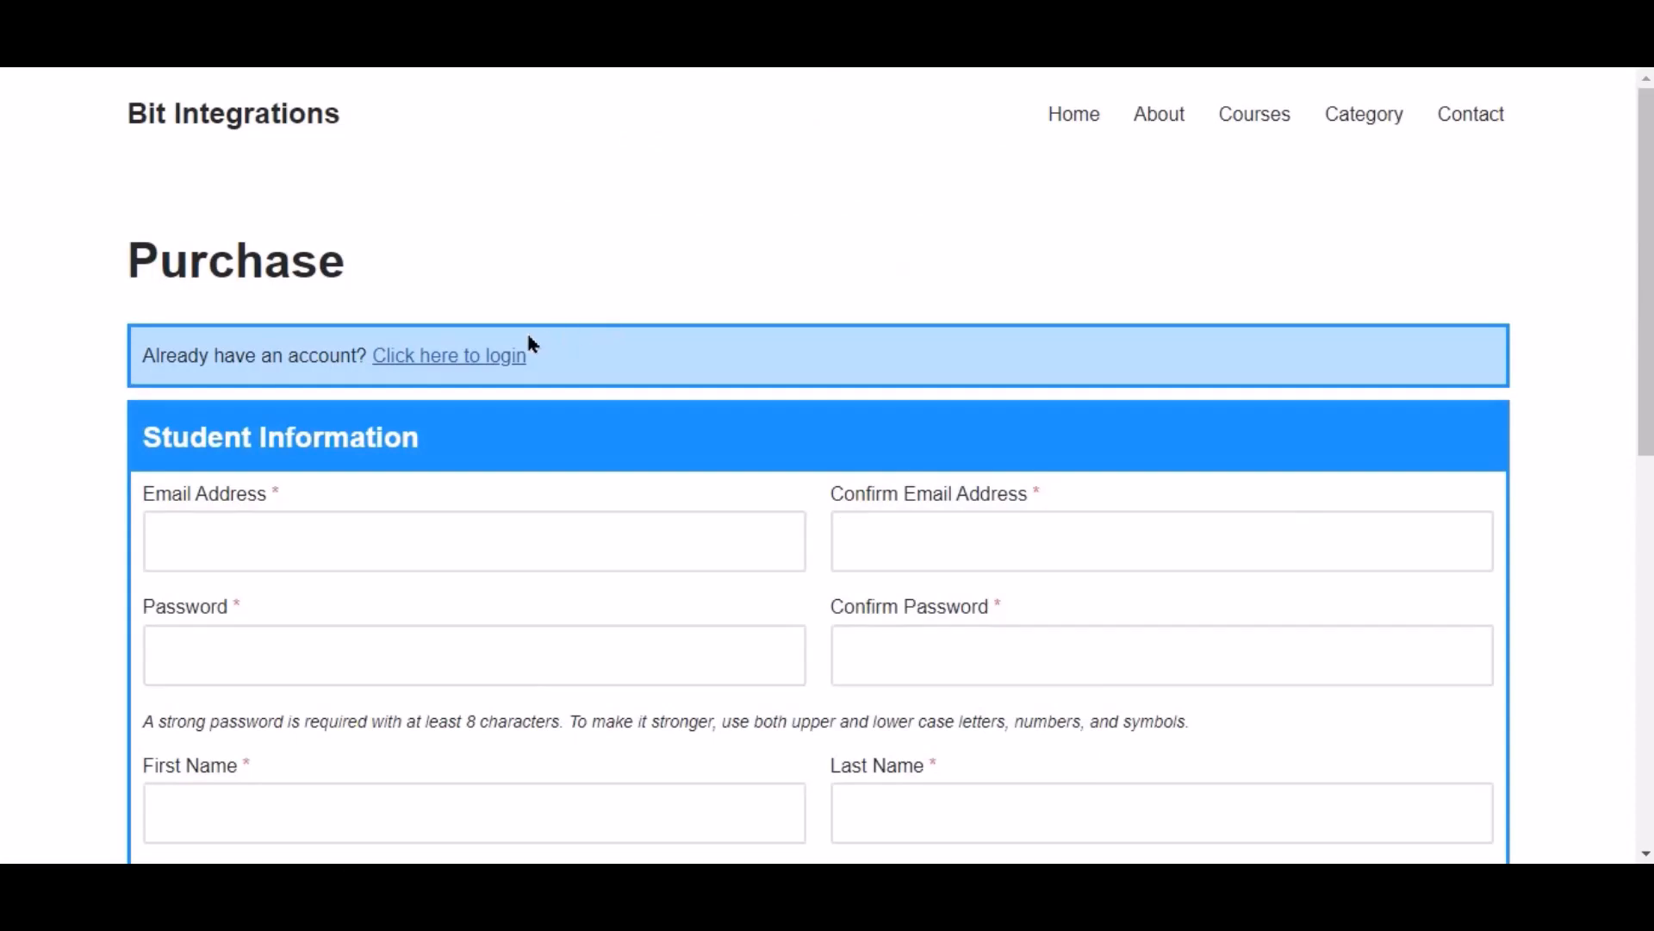
left_click(440, 357)
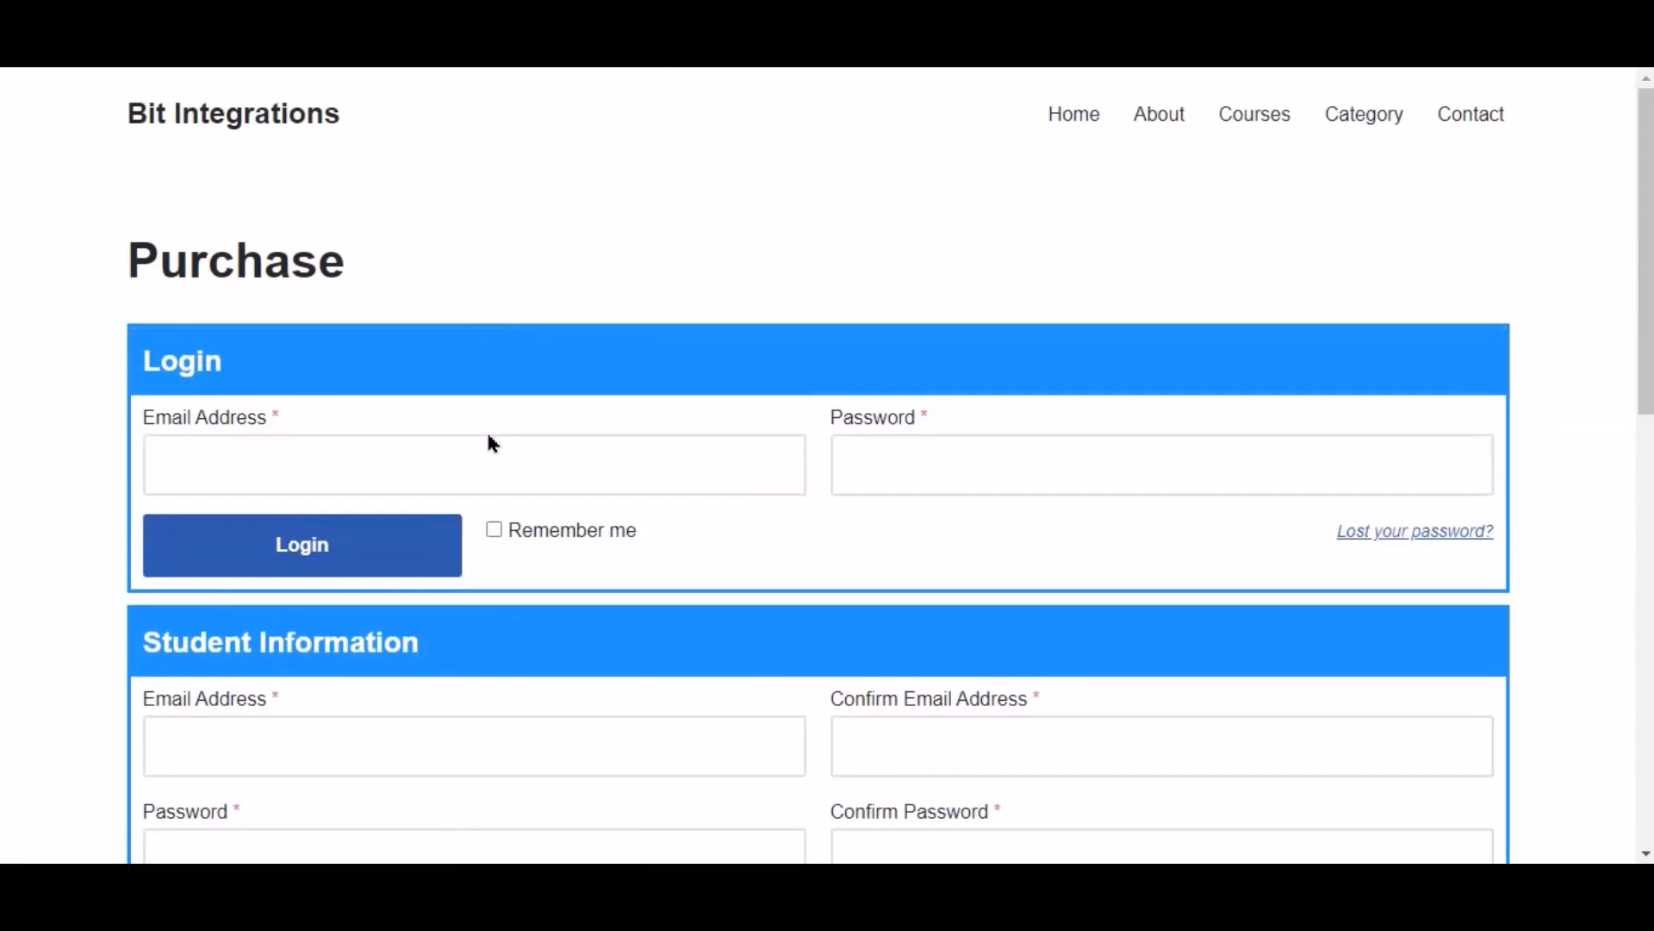
left_click(518, 451)
key("ctrl+v")
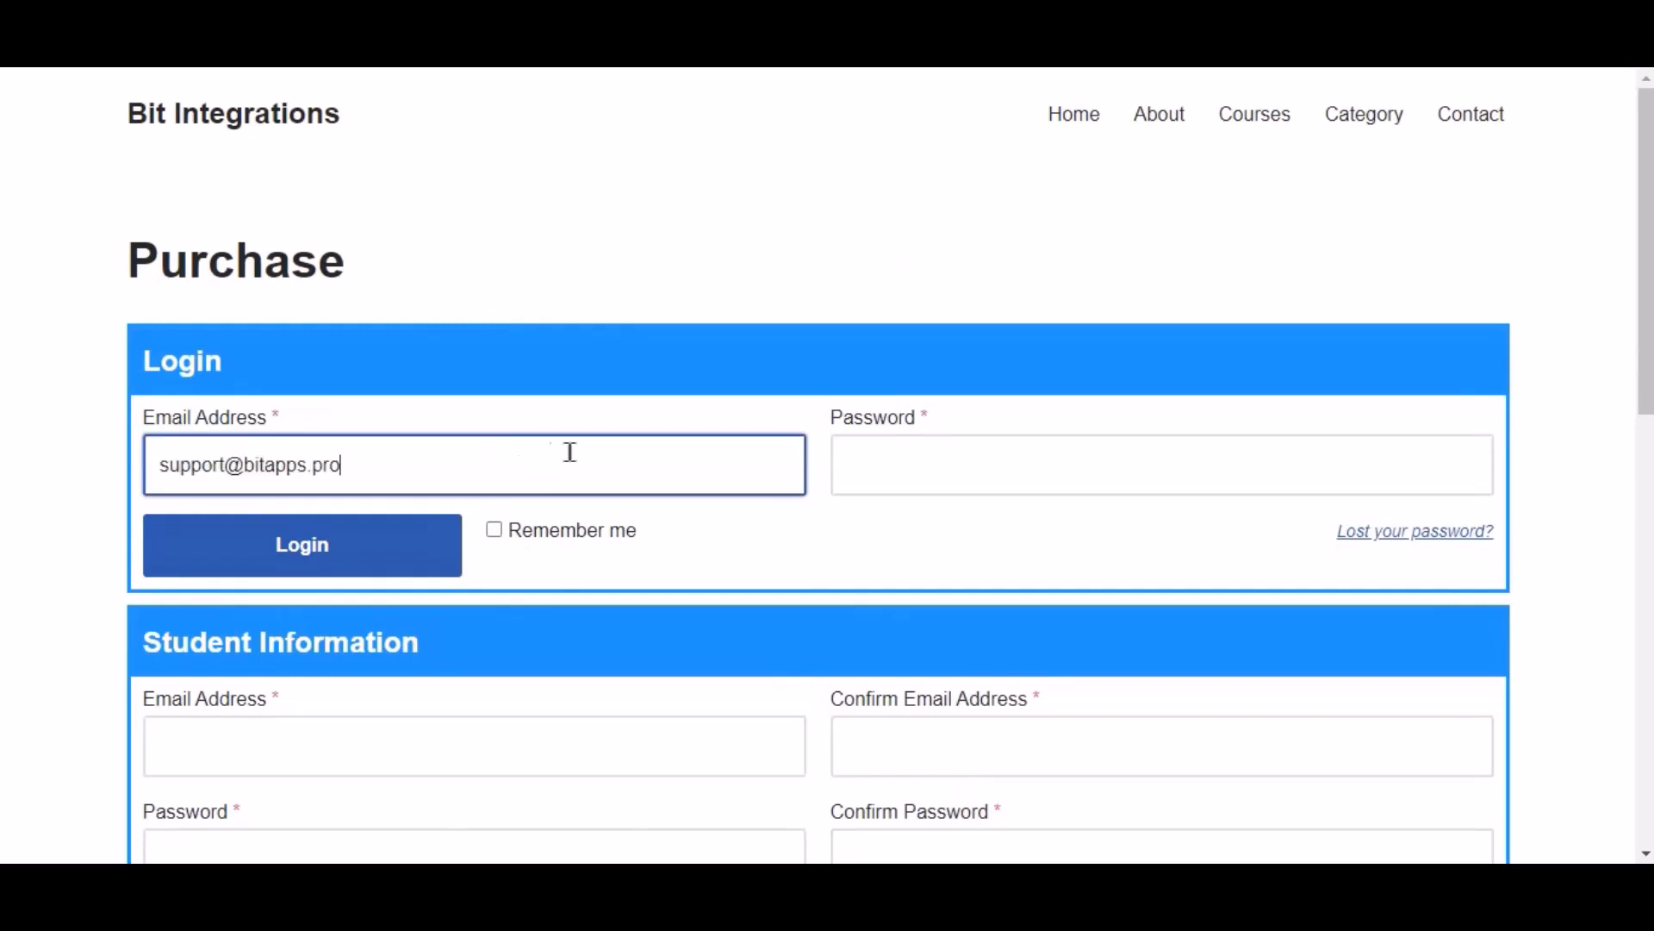
left_click(924, 479)
key("ctrl+v")
left_click(373, 554)
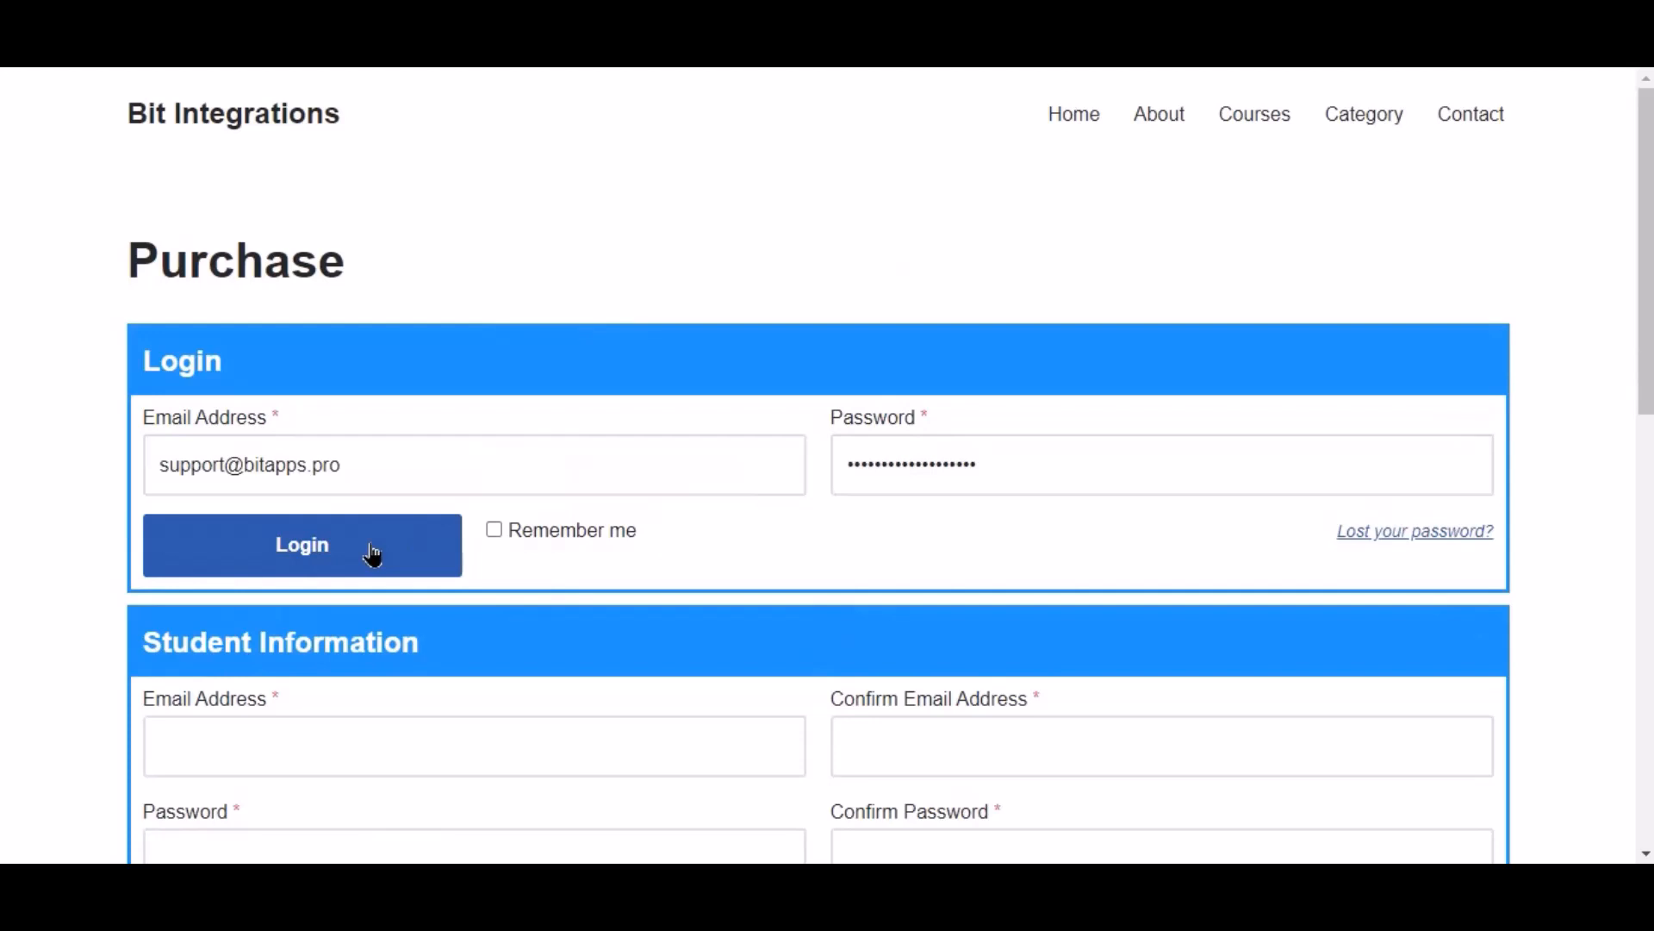
left_click(529, 642)
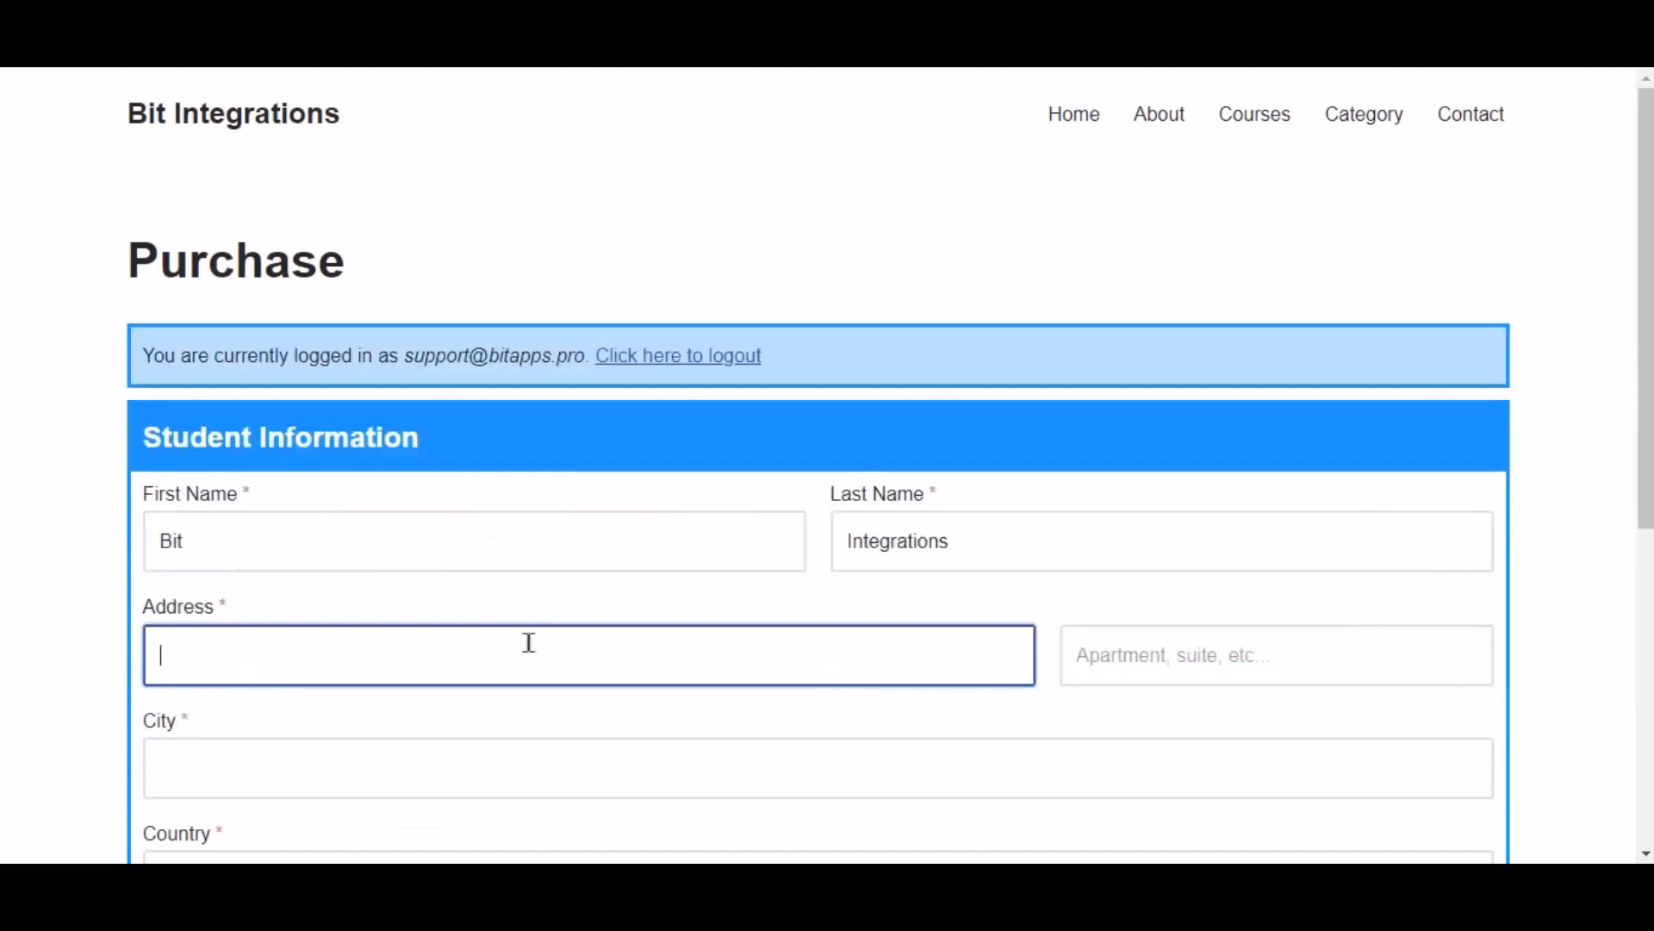
Step: Fill in the student's street address, city and country on the Purchase page
type("balighata")
scroll(529, 643, "down", 3)
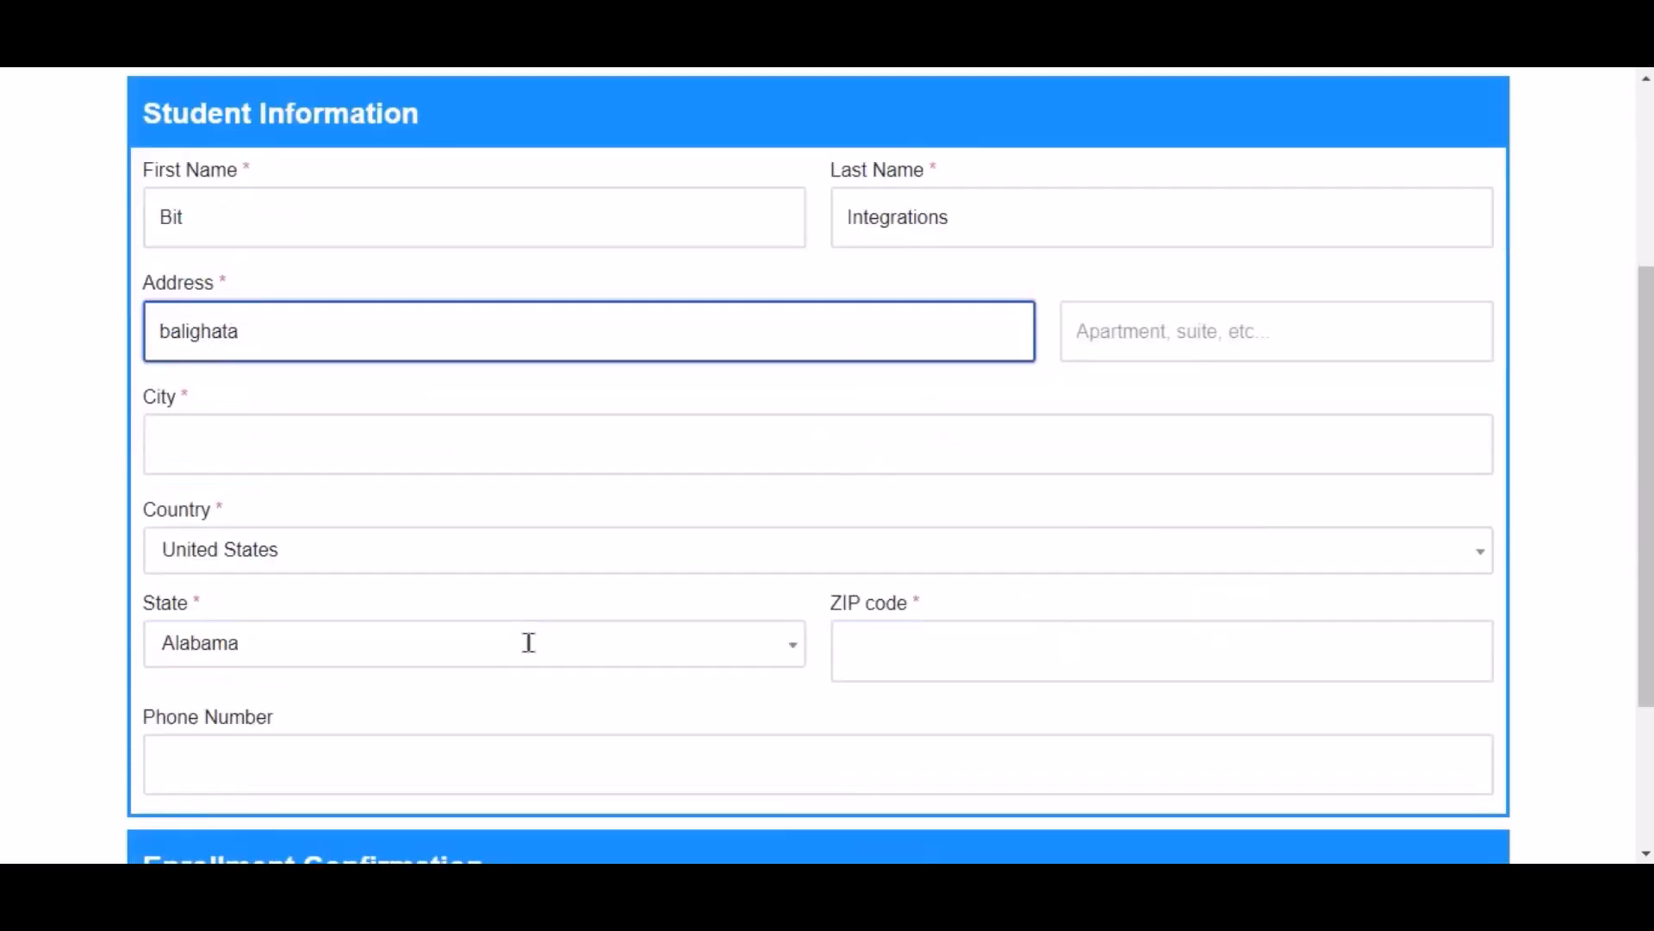
left_click(393, 460)
type("rajshahi")
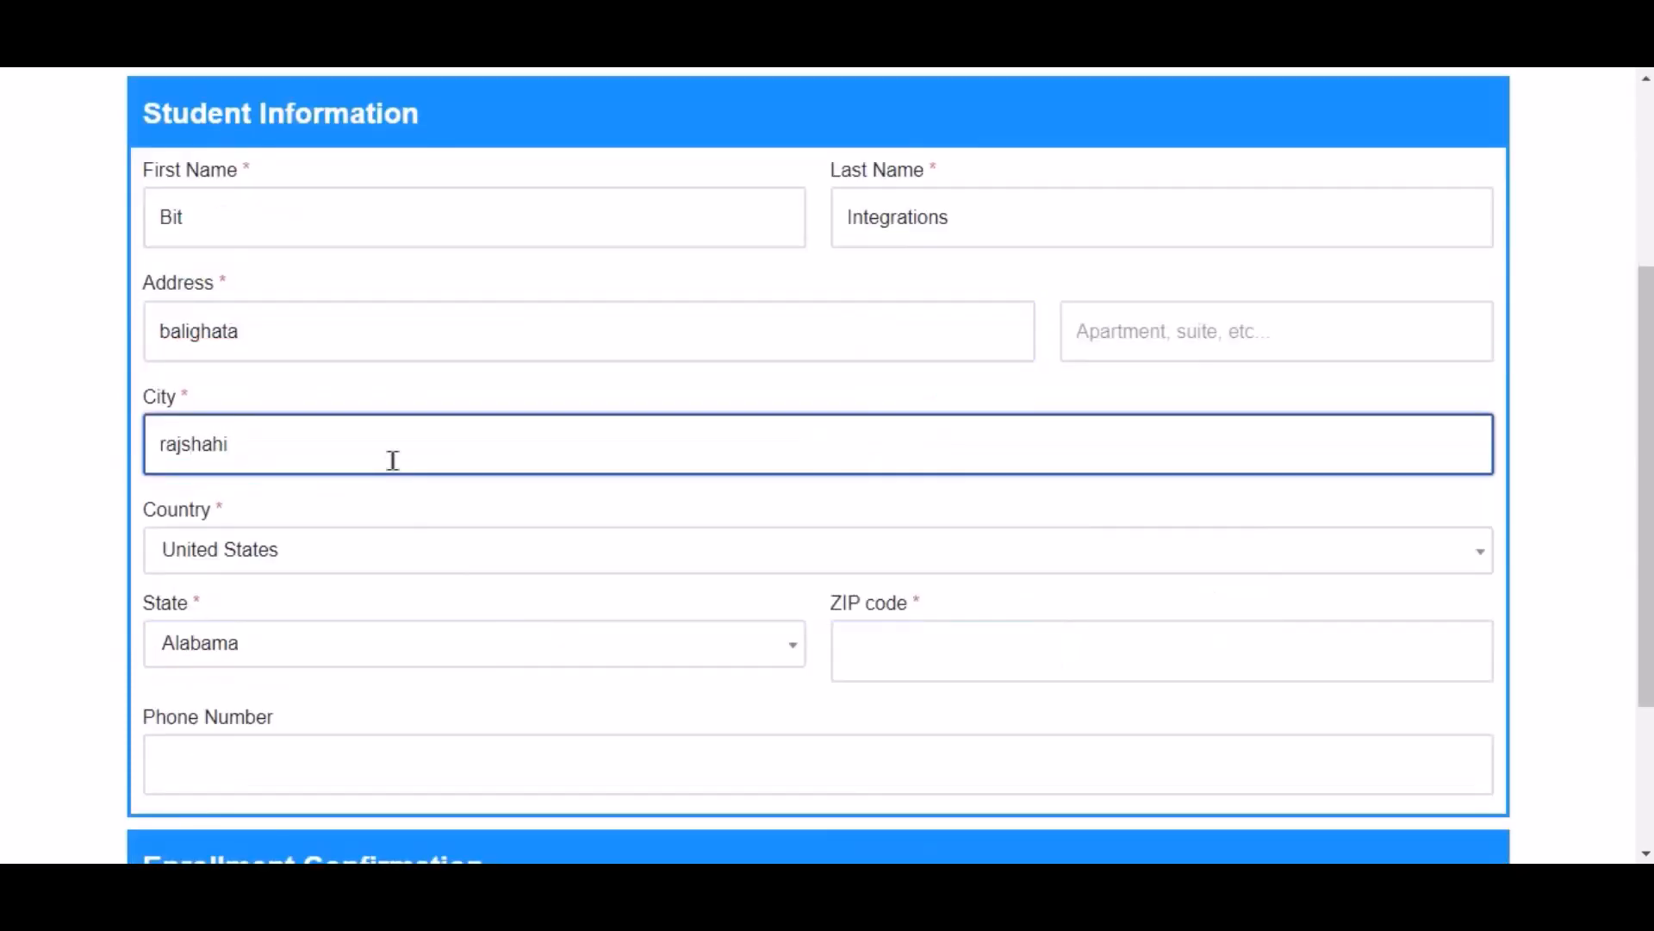
left_click(310, 549)
type("ban")
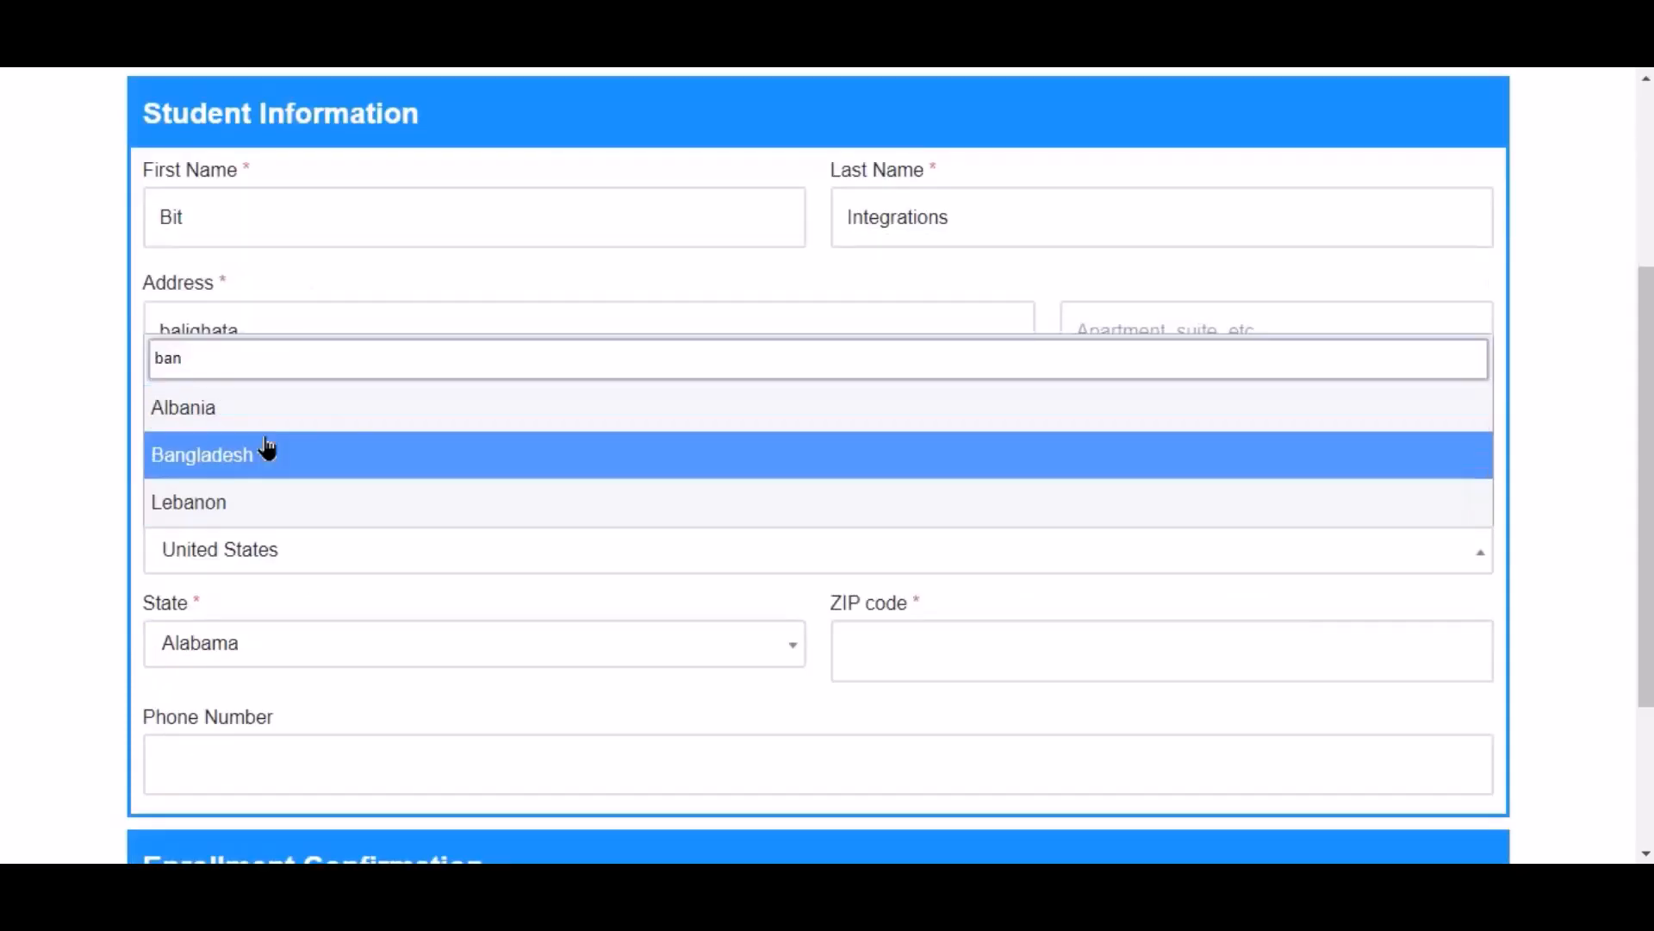
left_click(267, 448)
Step: Add the student's state/region, postal code and phone number, then submit with Enroll Now
left_click(465, 653)
type("ra")
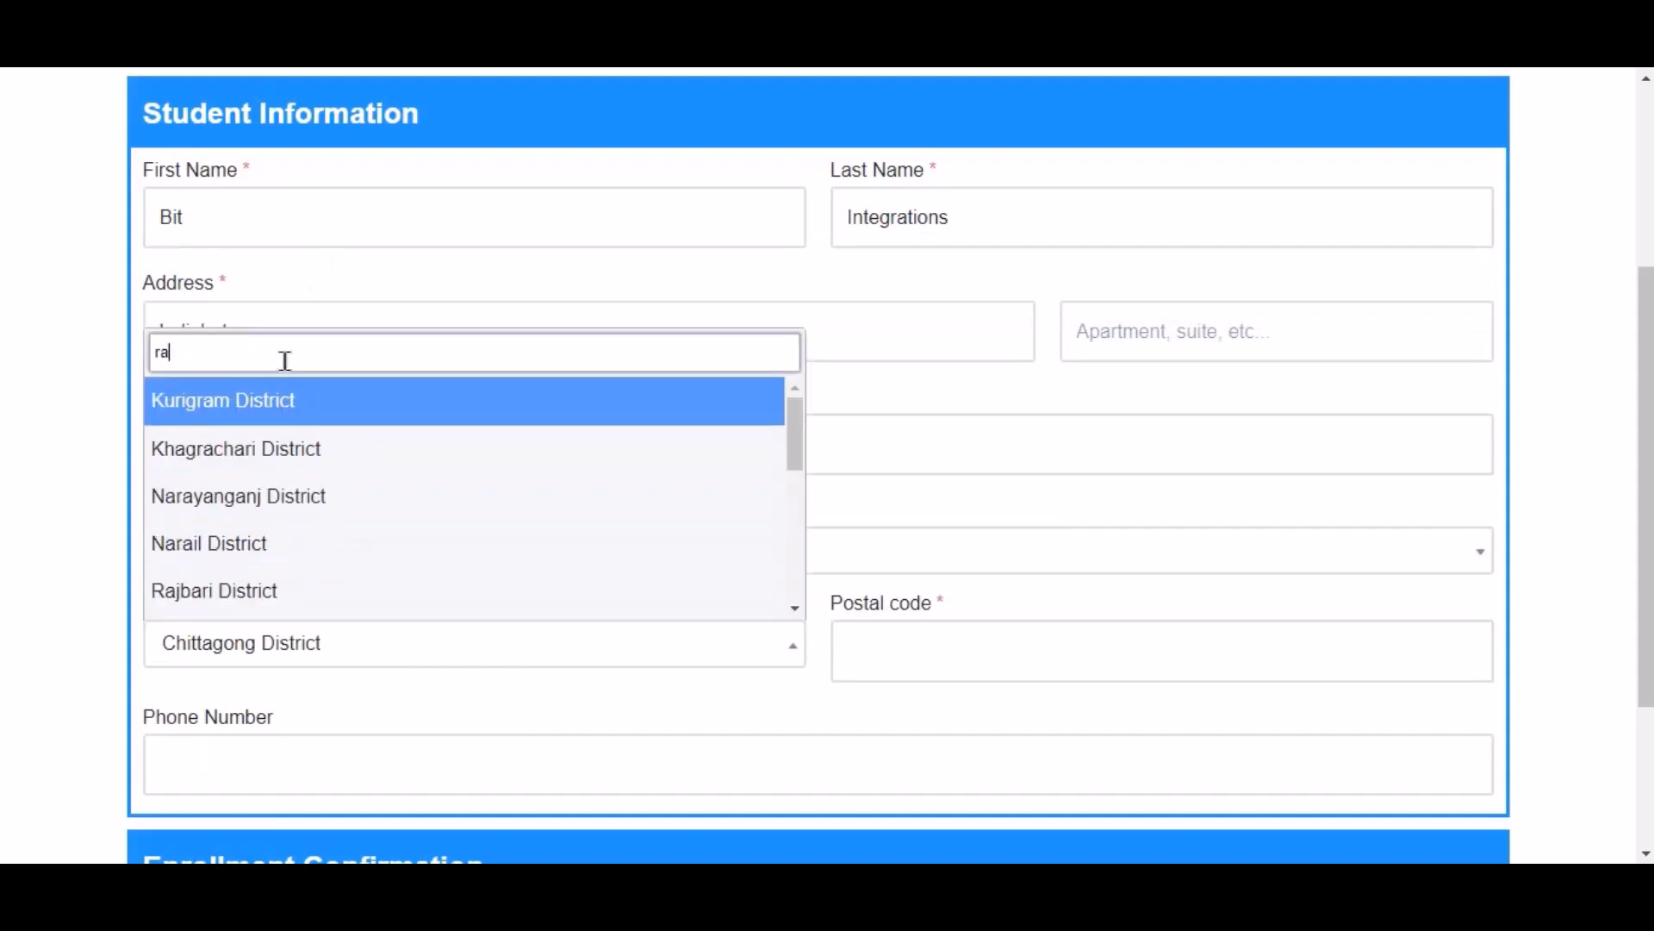
type("j")
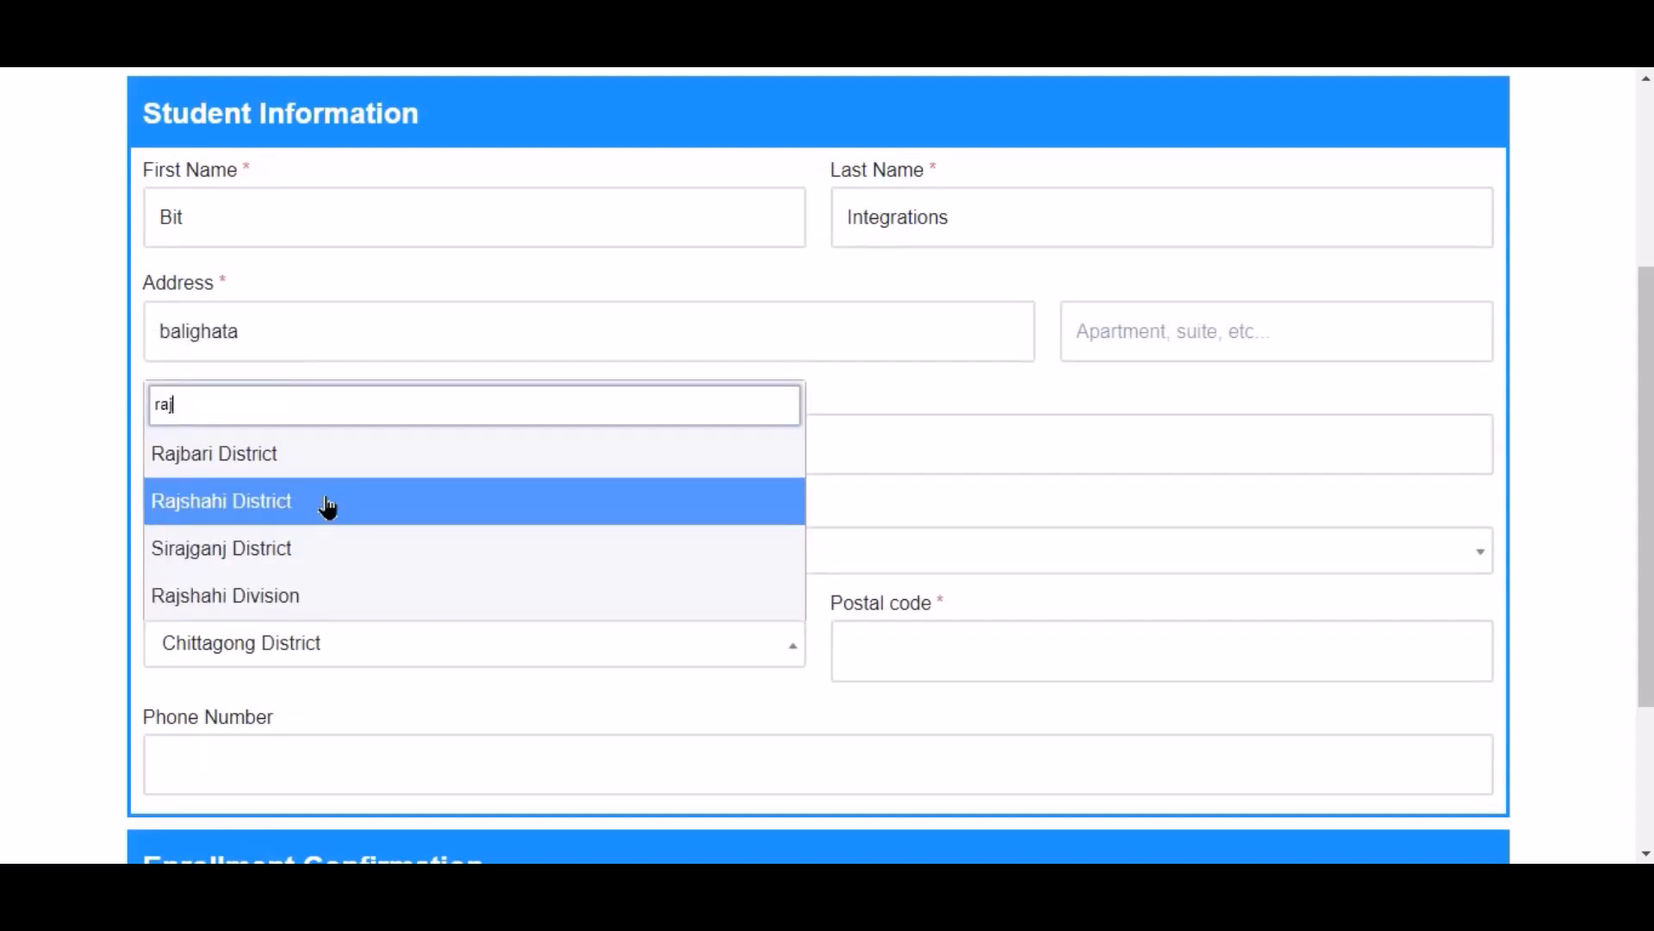
left_click(327, 503)
left_click(979, 670)
type("6355")
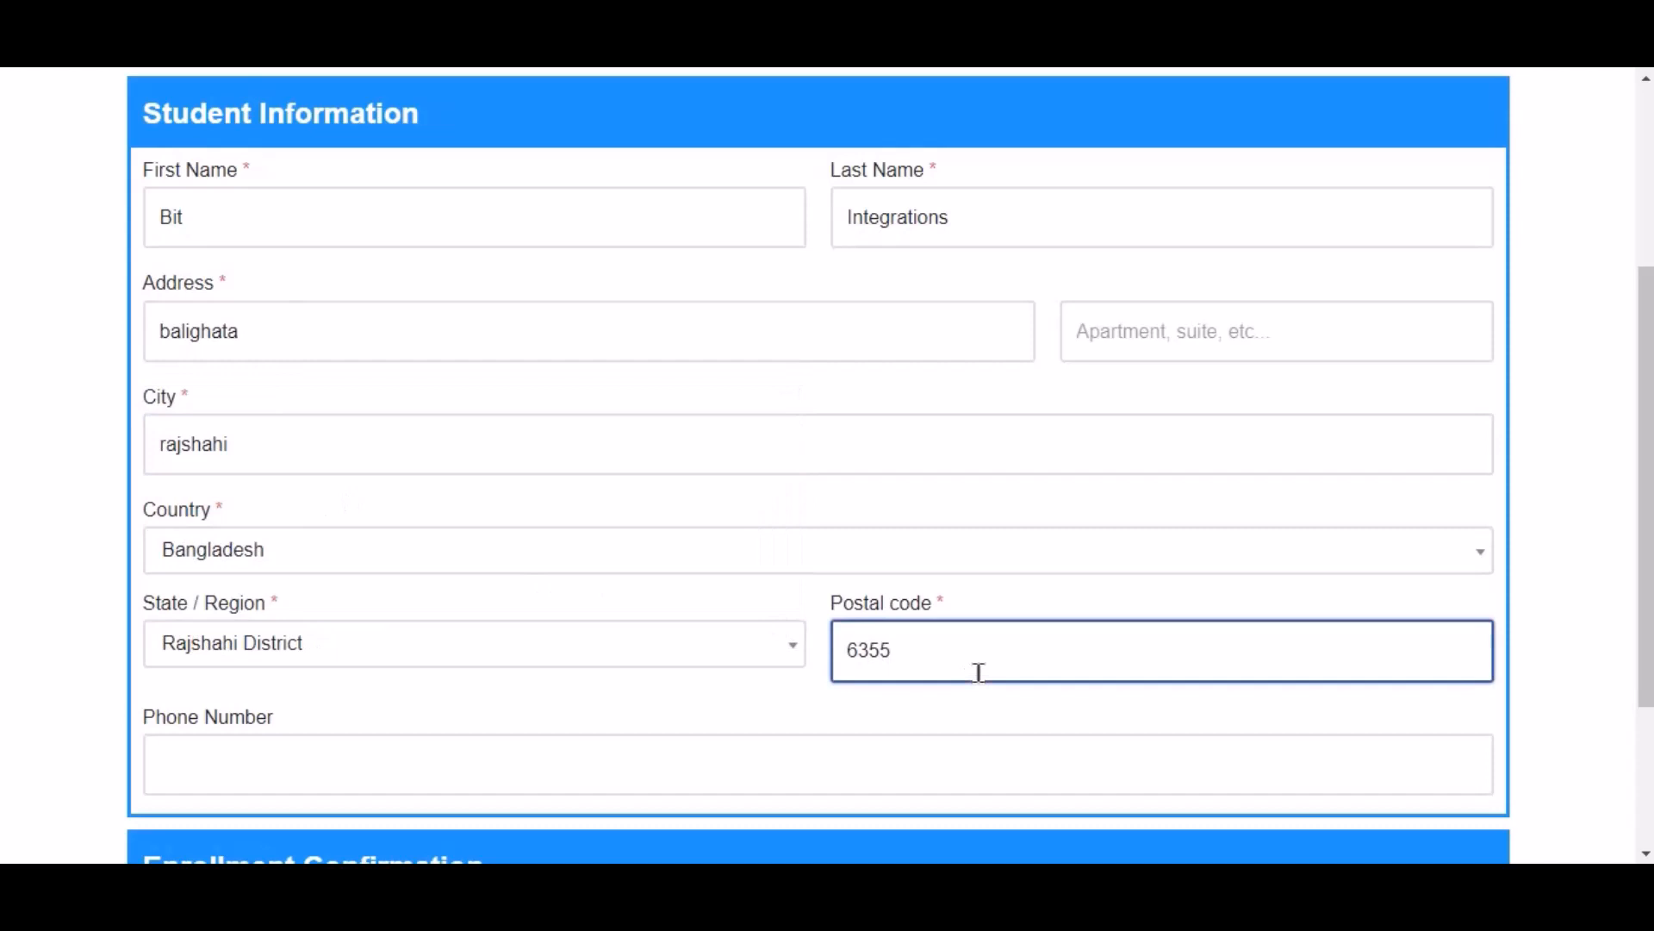
scroll(979, 672, "down", 3)
left_click(769, 515)
type("444555")
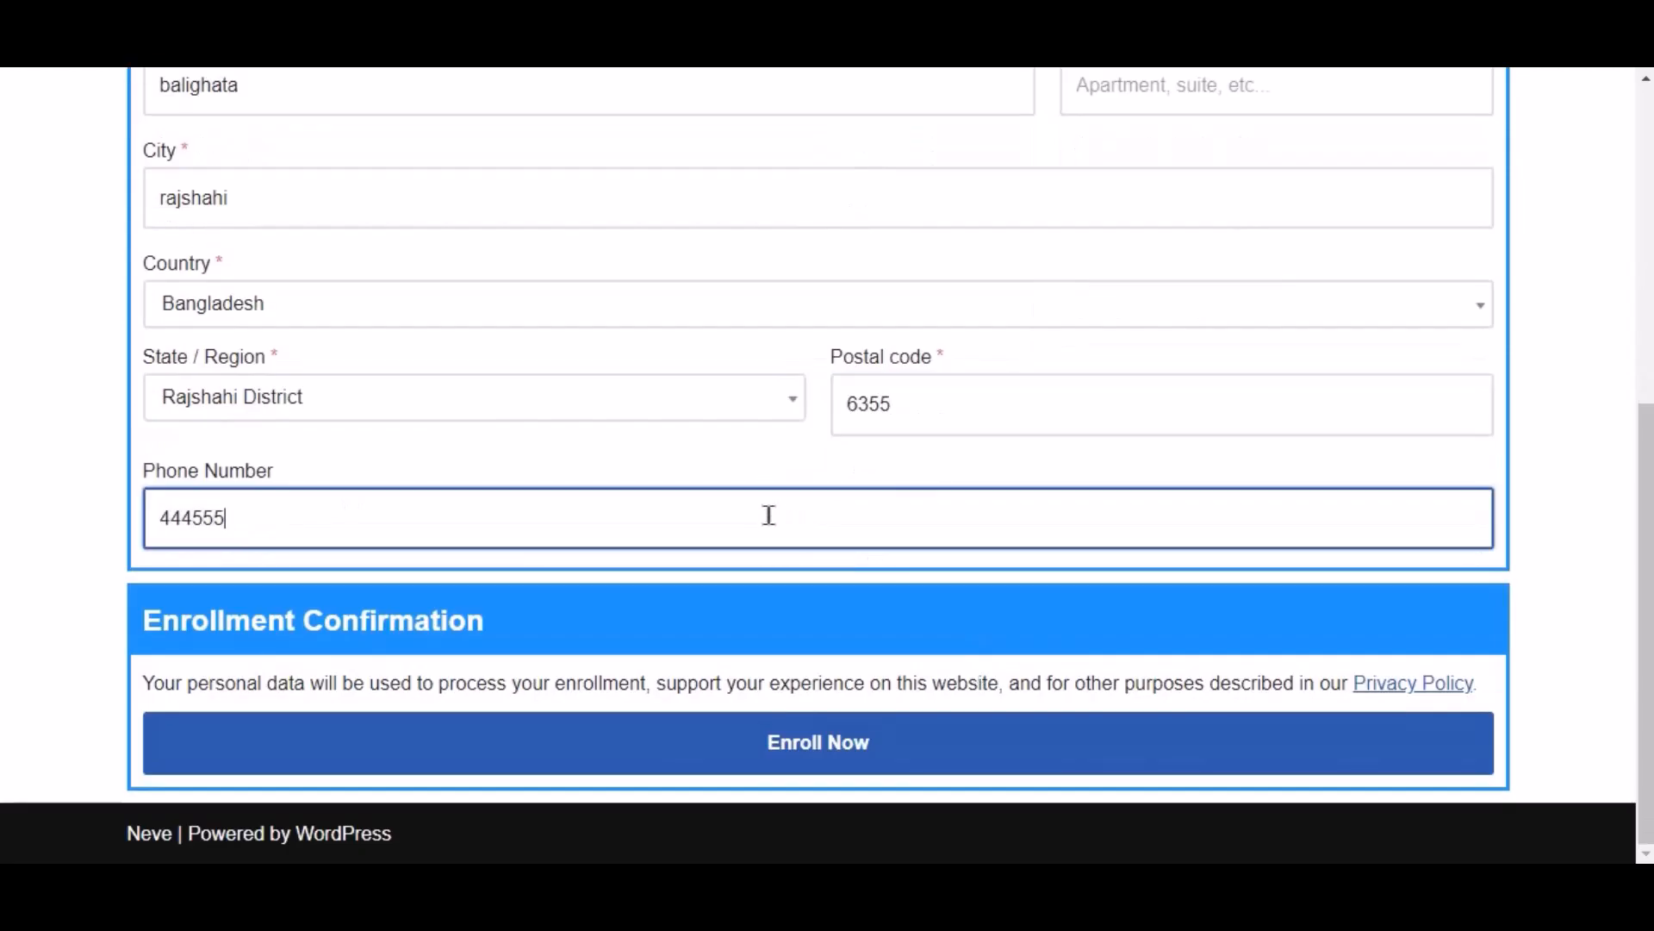
type("666")
left_click(881, 756)
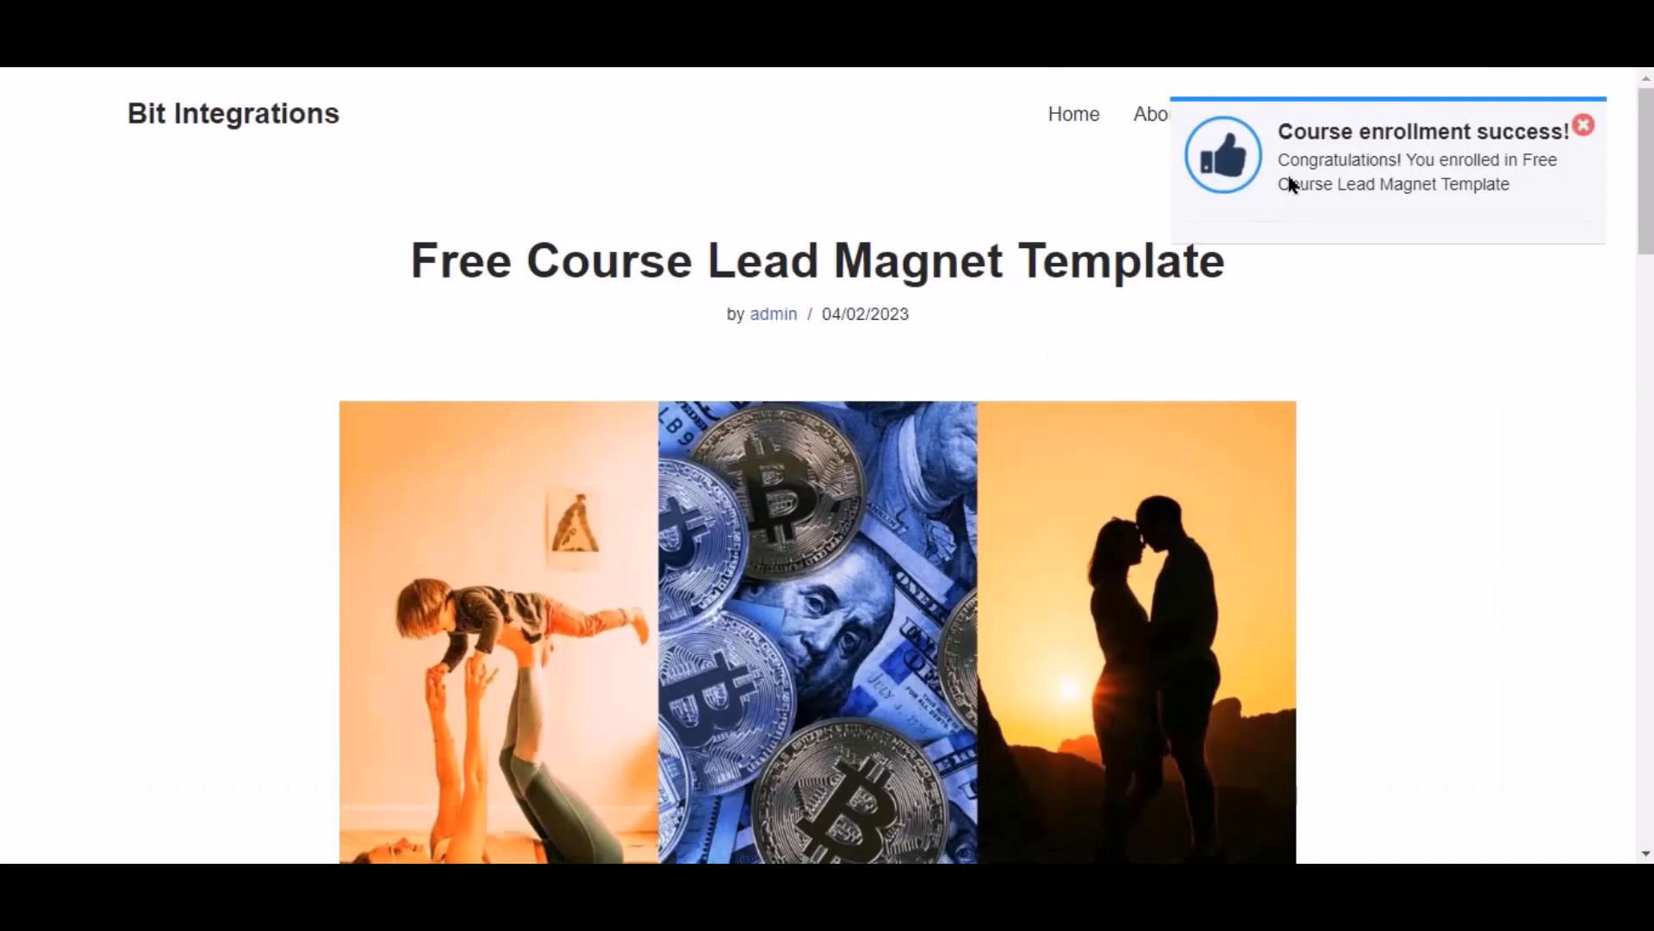
Step: Start the newly enrolled Free Course Lead Magnet Template course from its content section
scroll(1269, 333, "down", 10)
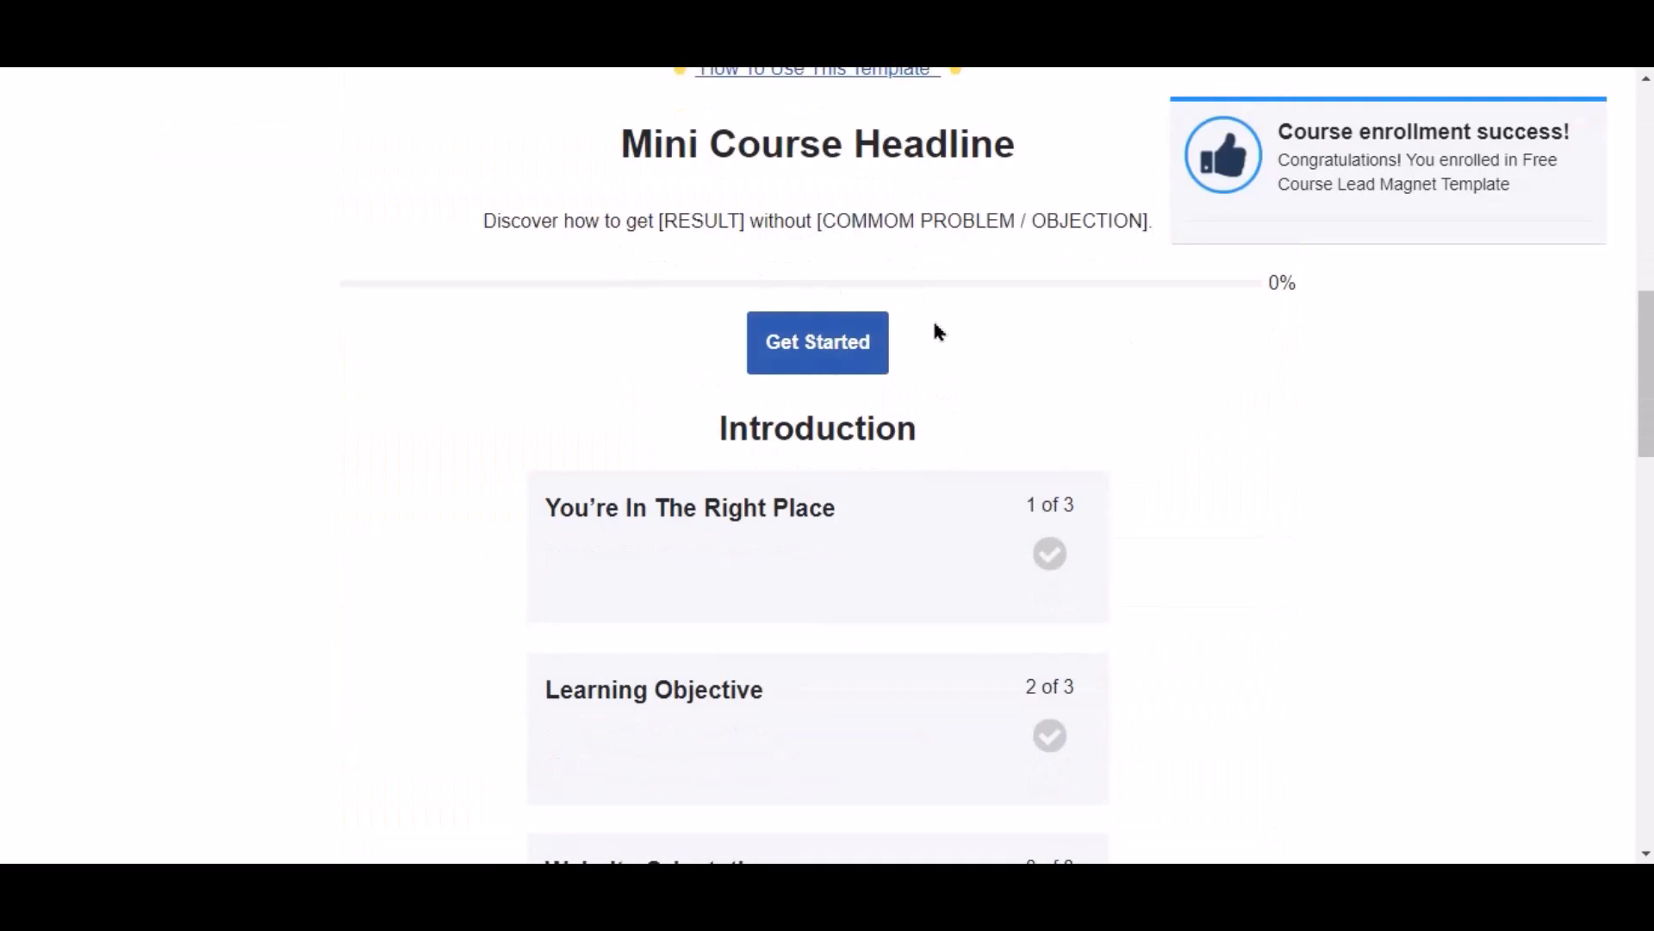
left_click(838, 339)
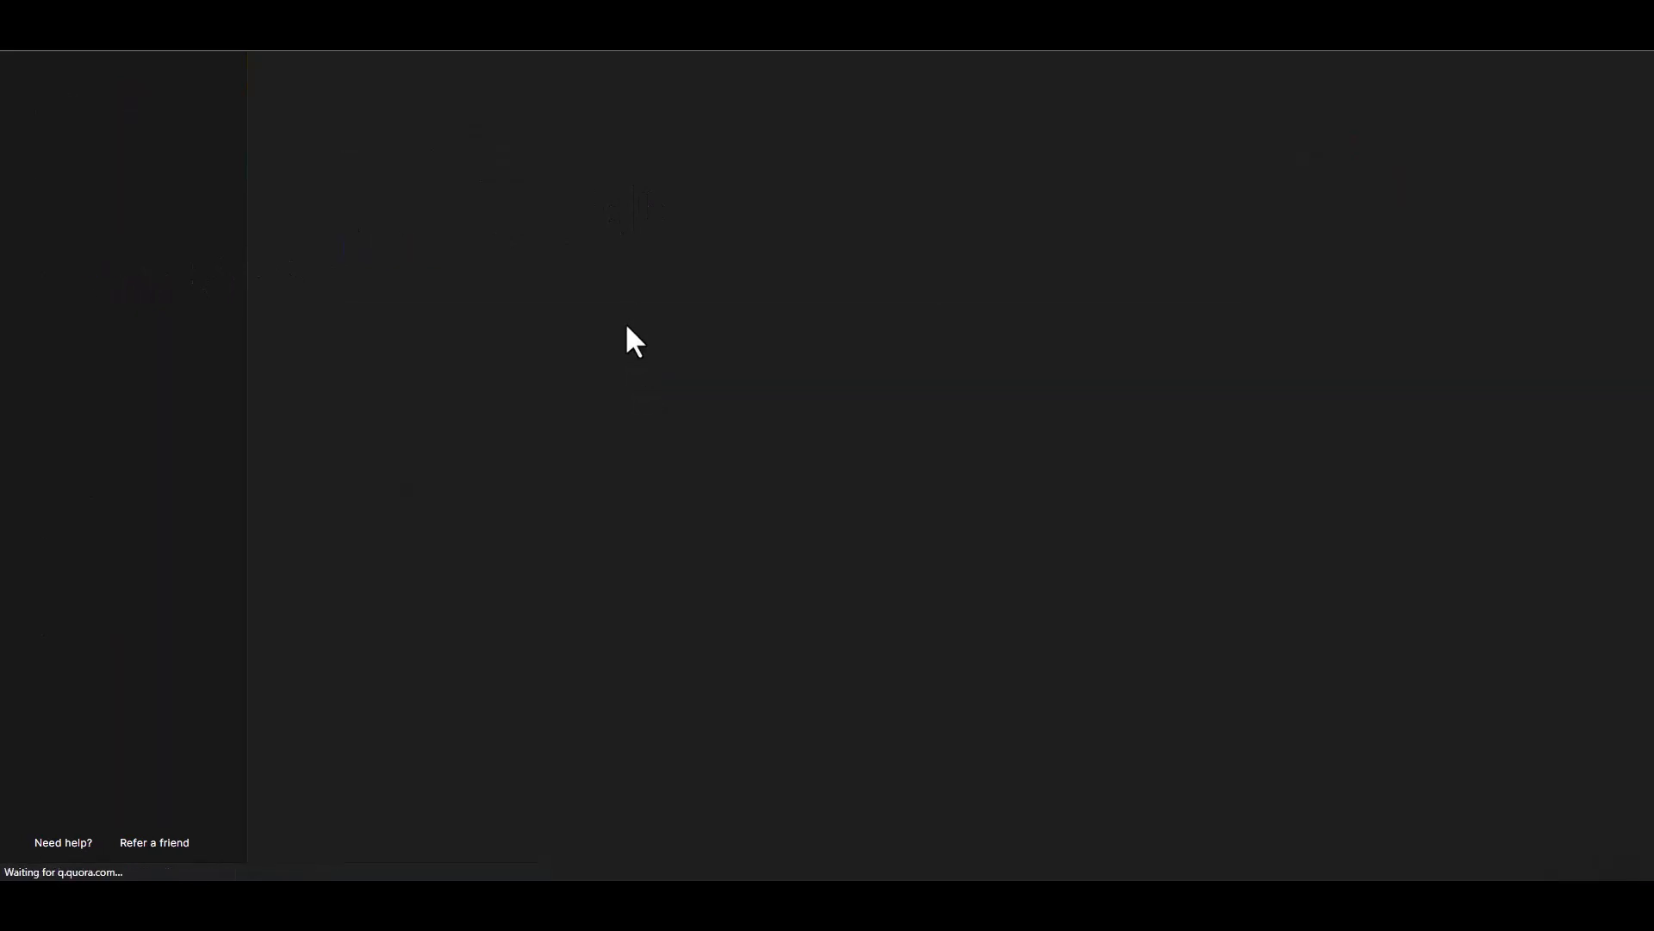
Step: Open the newest subscriber's profile and review its name, last name, phone and group details
scroll(622, 314, "down", 1)
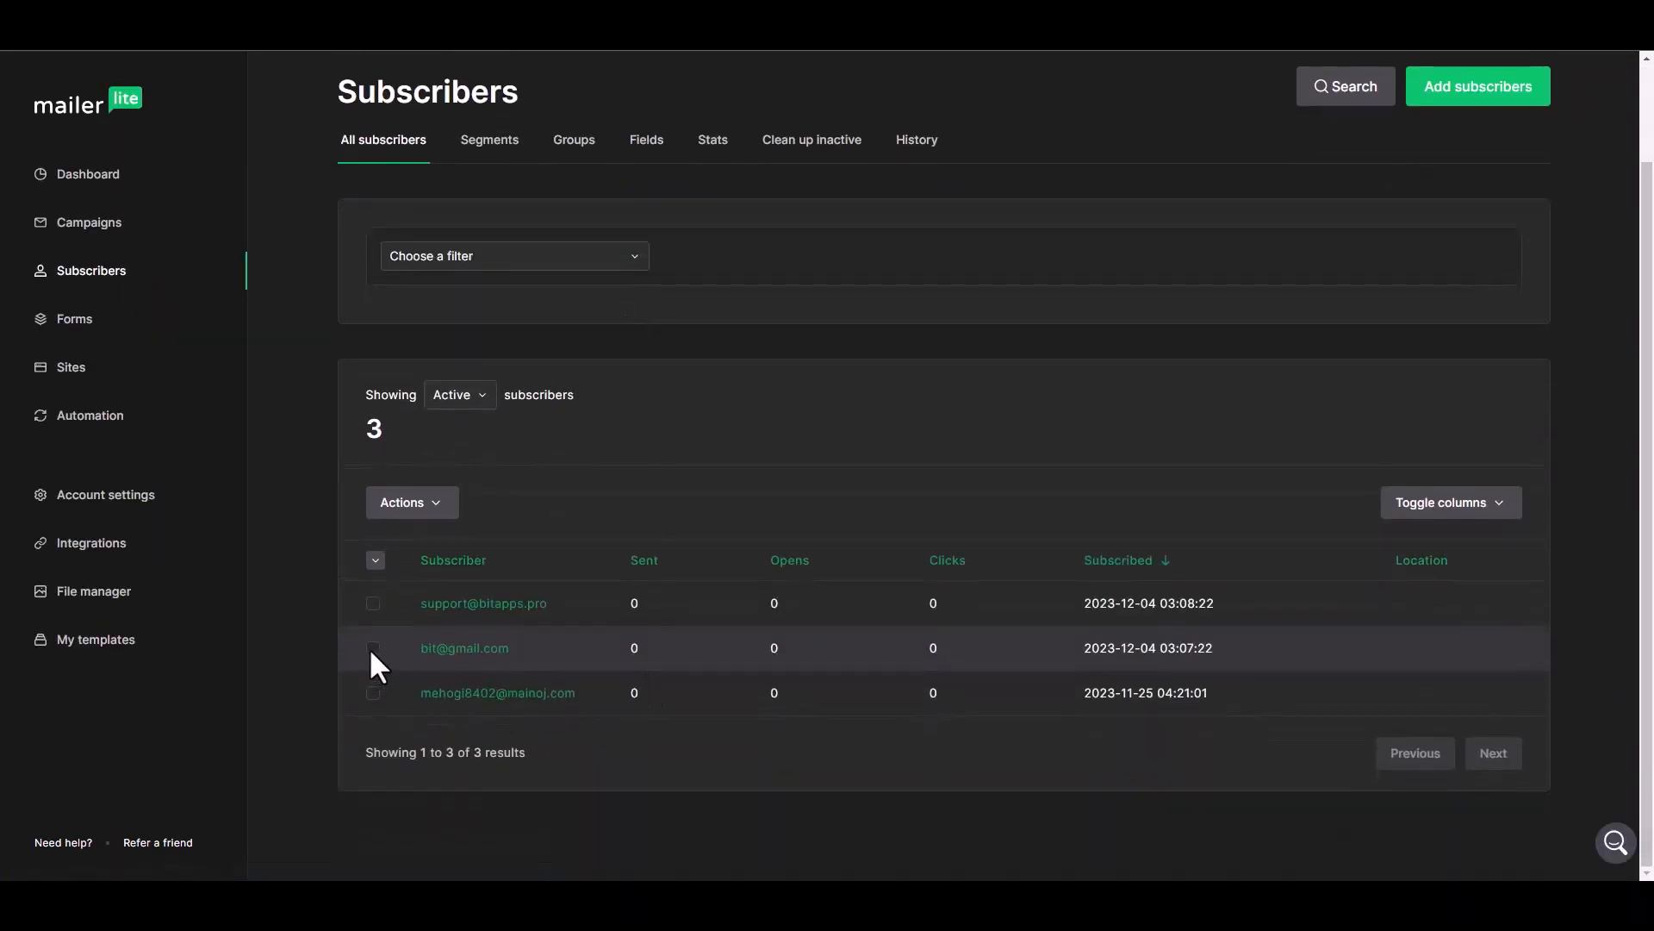
left_click(506, 613)
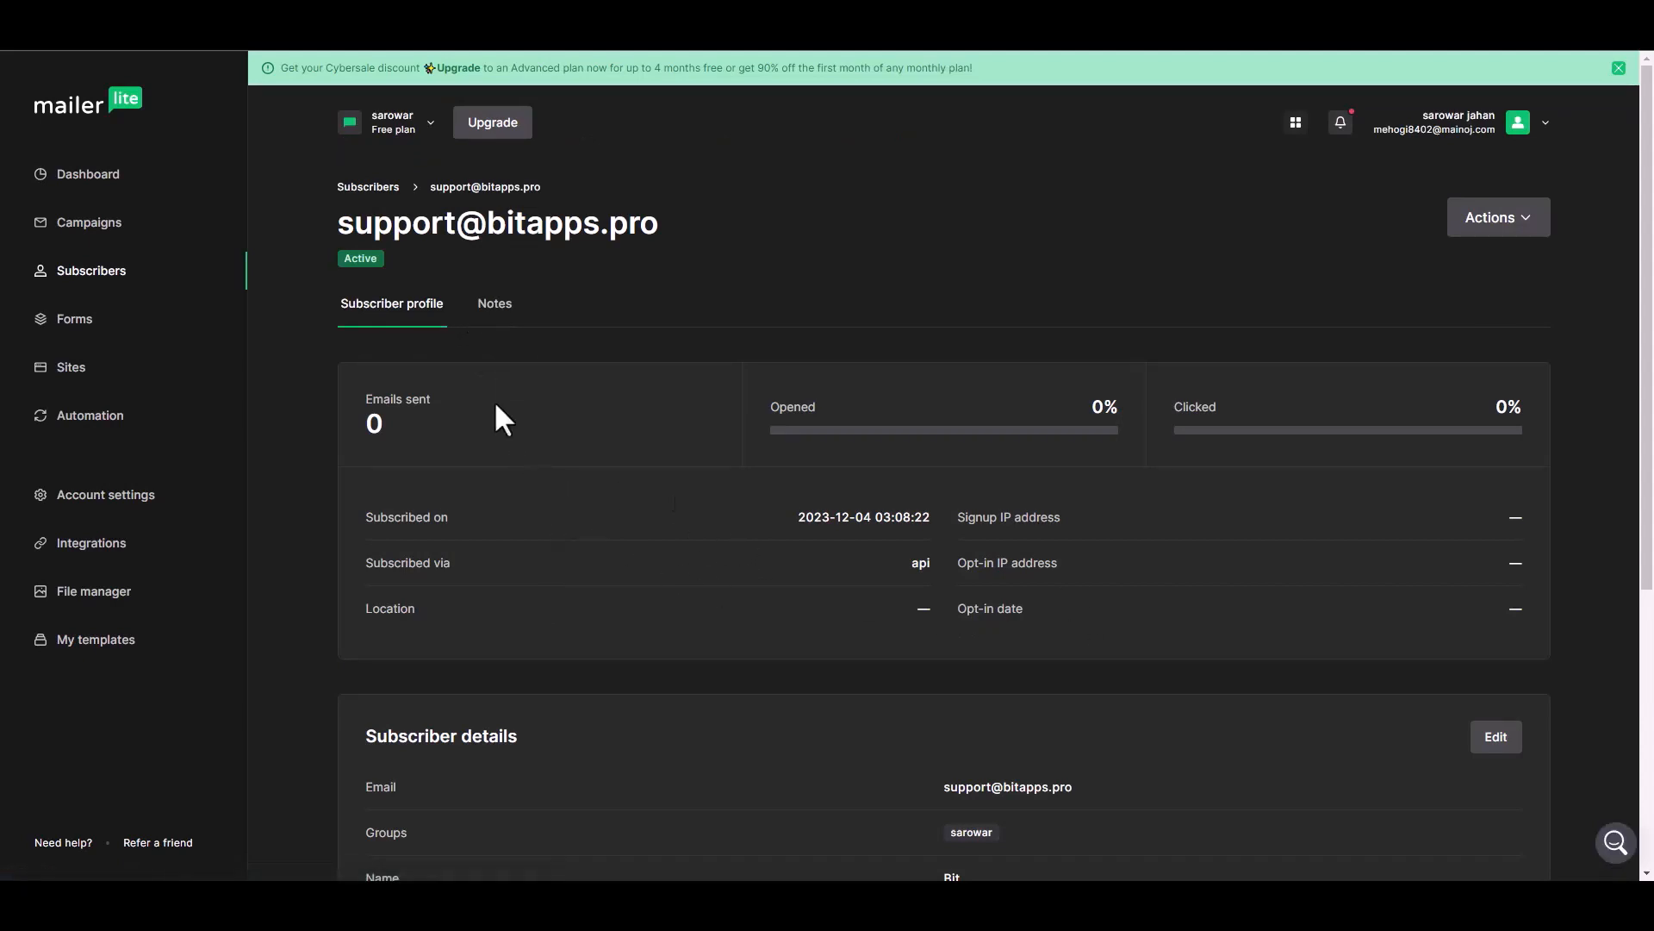
scroll(495, 406, "down", 2)
scroll(503, 428, "down", 1)
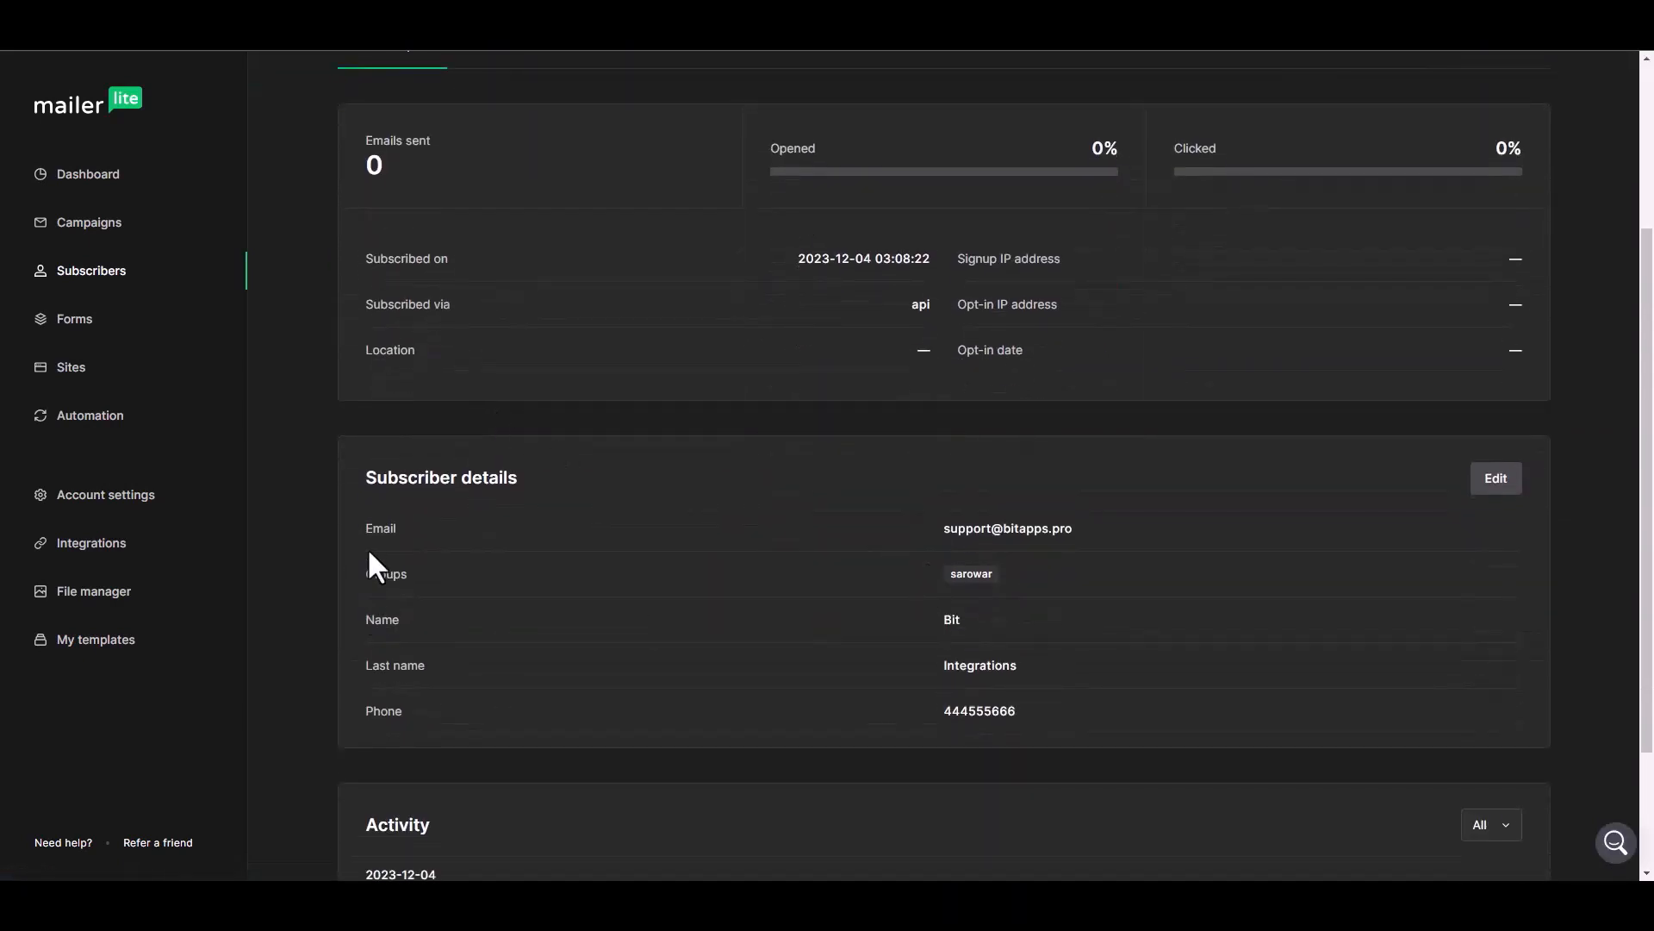
left_click_drag(1078, 532, 898, 525)
left_click(833, 596)
scroll(939, 667, "down", 2)
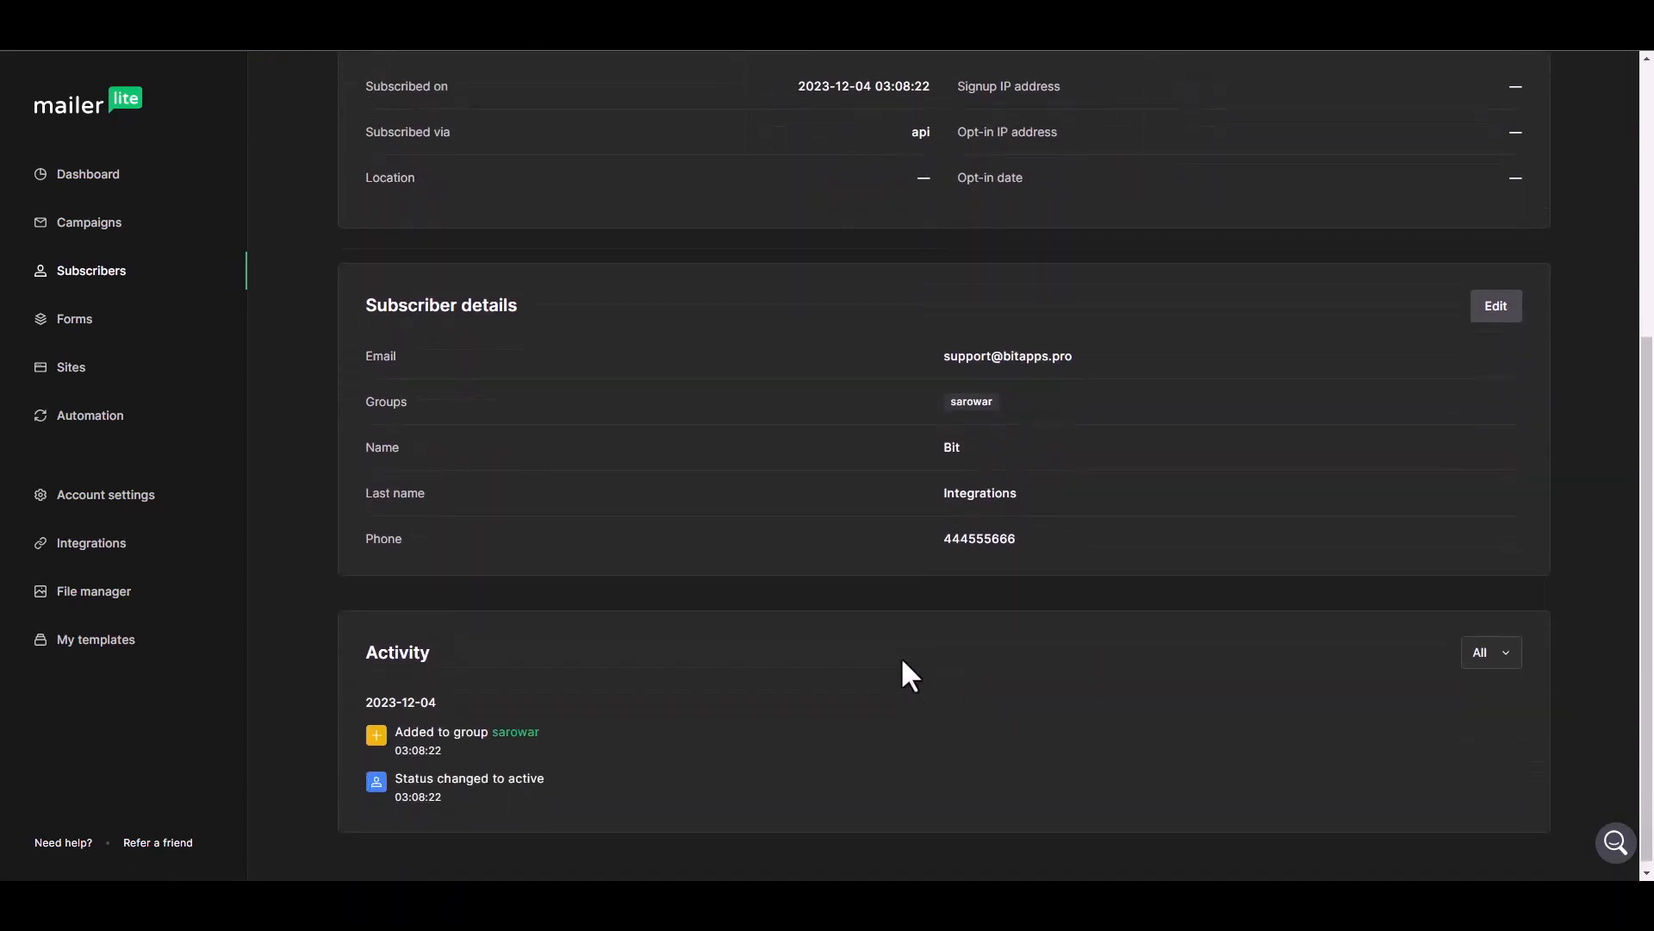